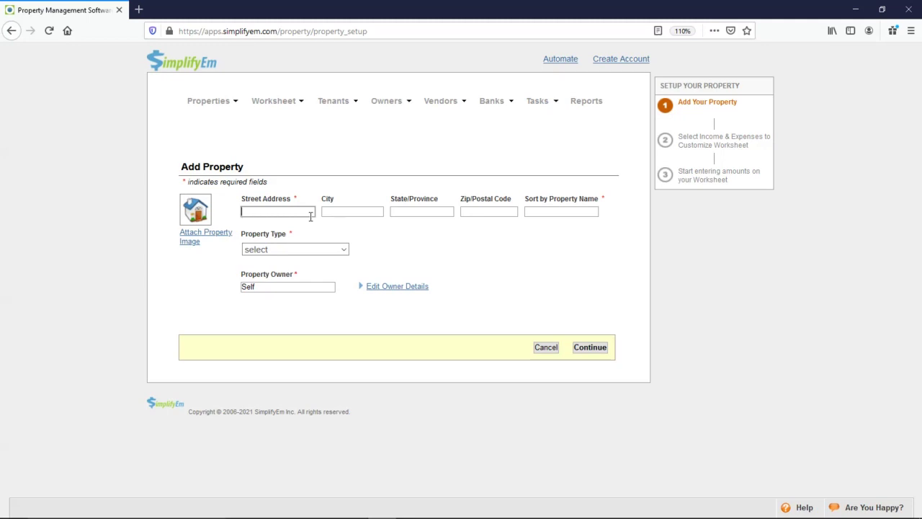
Add the property with its street address, the Duplex type and the owner's name, and continue to the worksheet setup.
text(3 Main St)
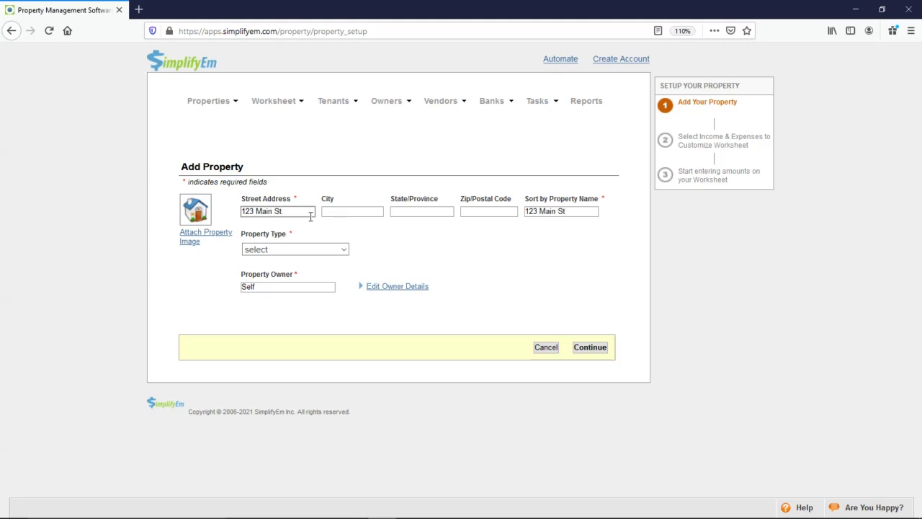
click(288, 256)
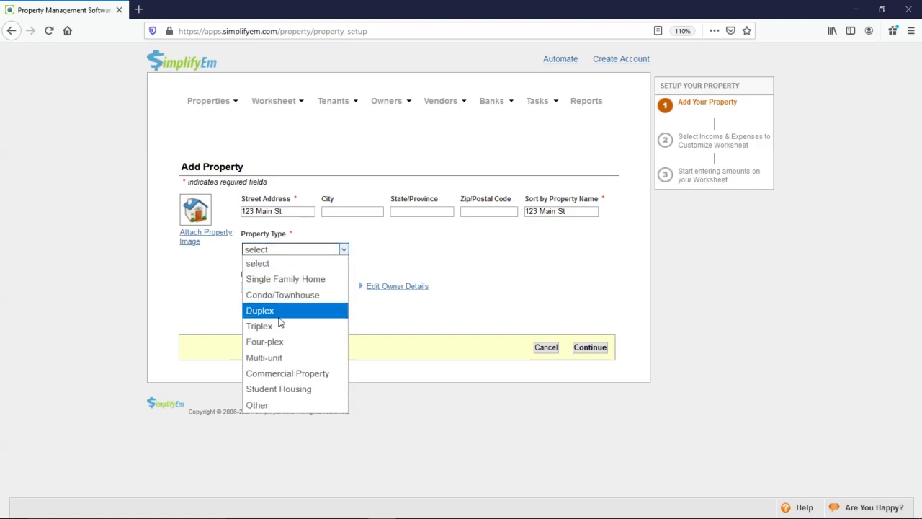
key(Escape)
double_click(272, 287)
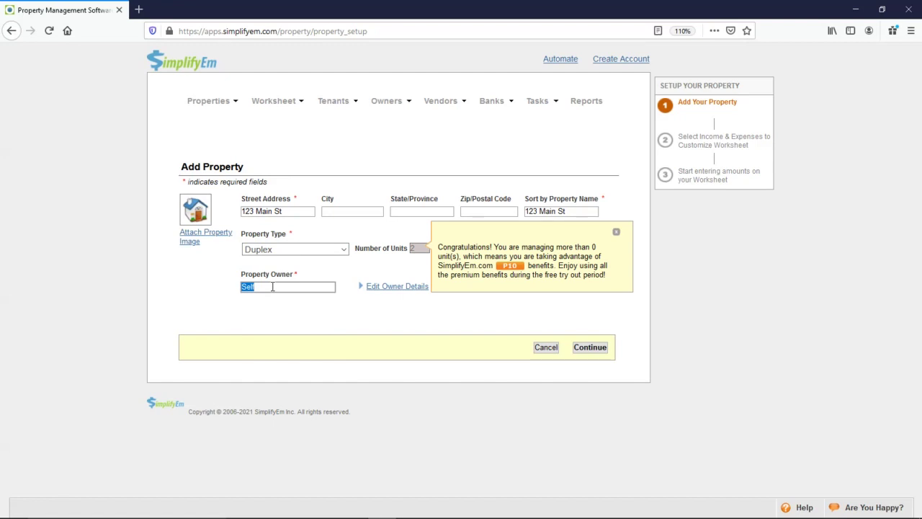
key(BackSpace)
click(584, 352)
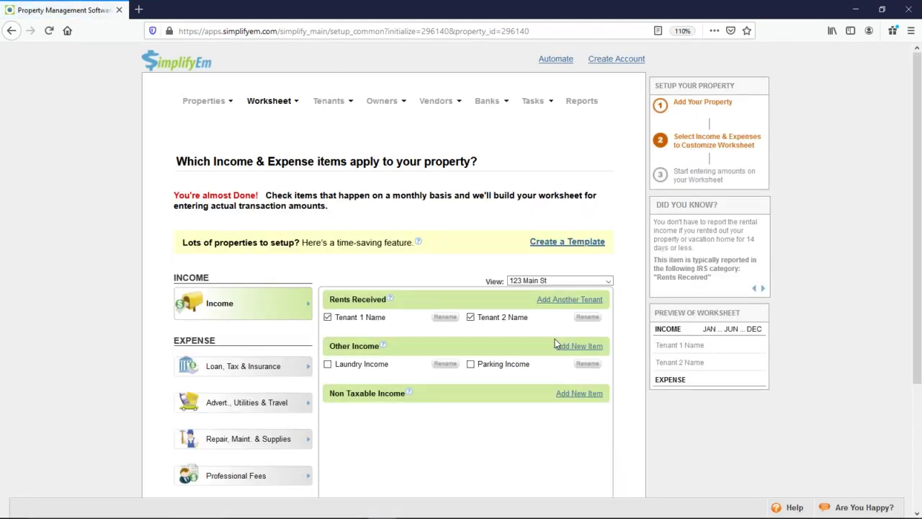
Build the worksheet with Handyman, Gardener and Property Management Fee expense items, and dismiss the profile information form.
scroll(555, 343, down, 3)
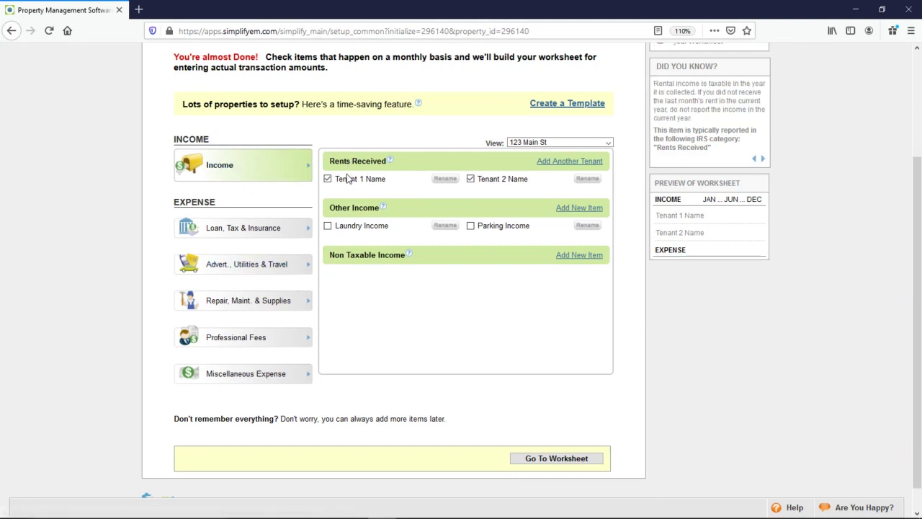
click(251, 239)
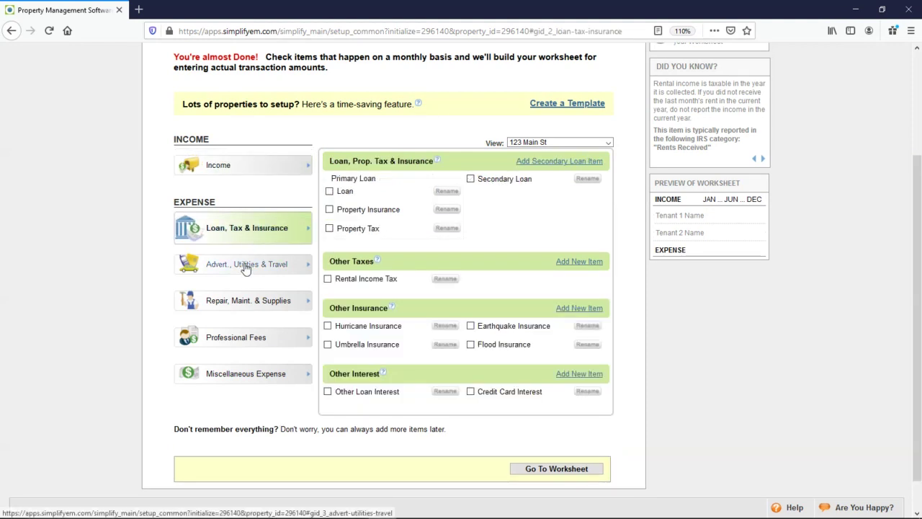
click(245, 267)
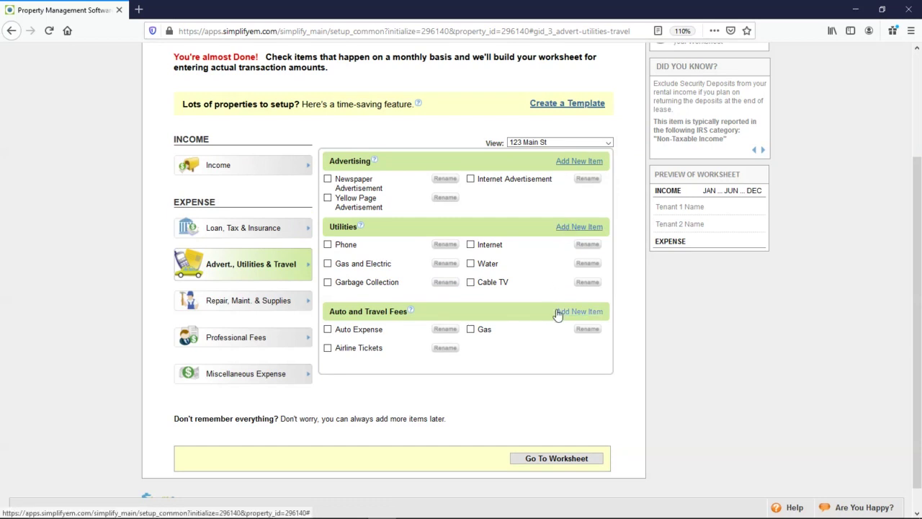
click(240, 307)
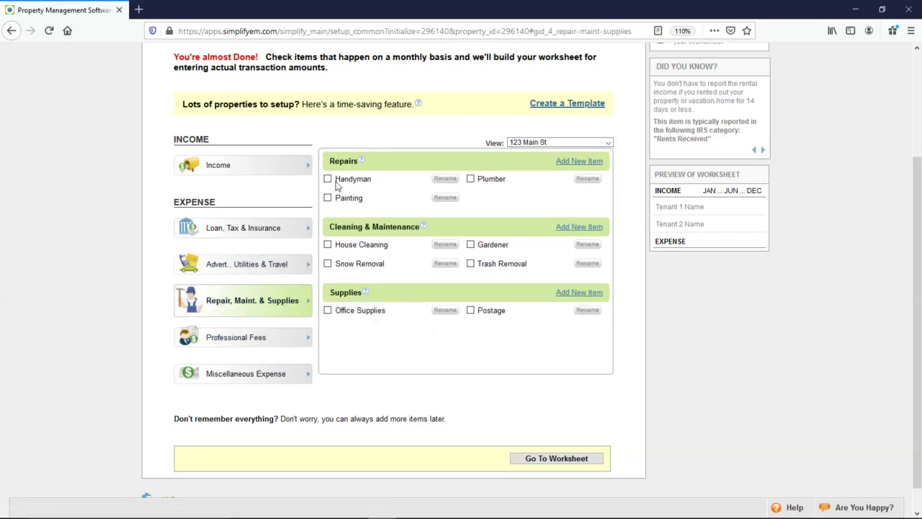
click(471, 245)
click(264, 340)
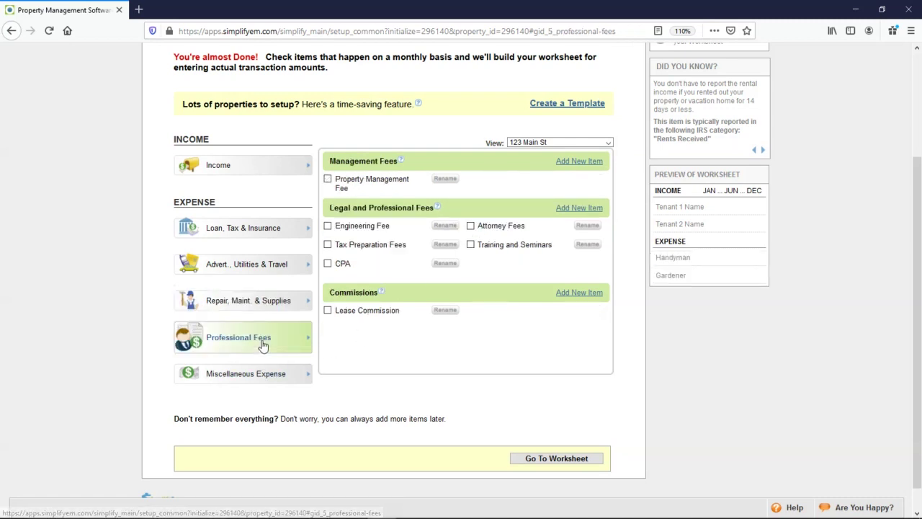
click(327, 178)
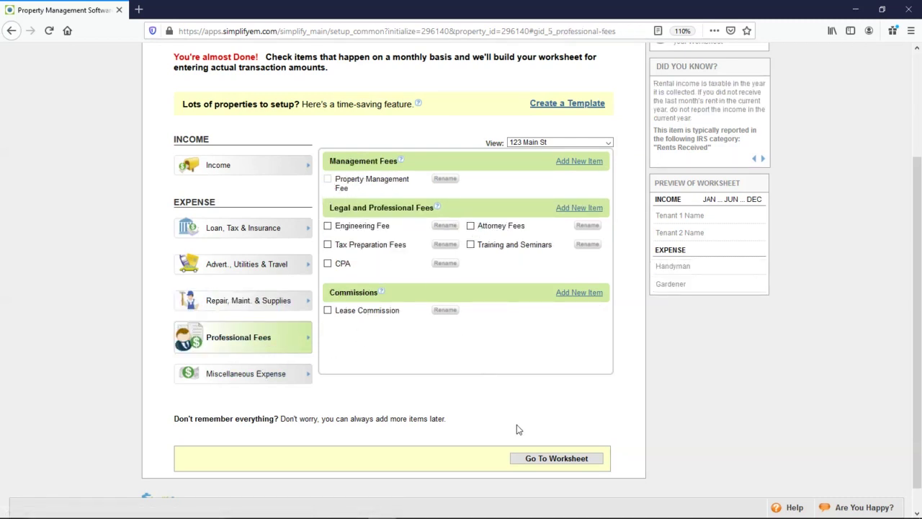
click(546, 464)
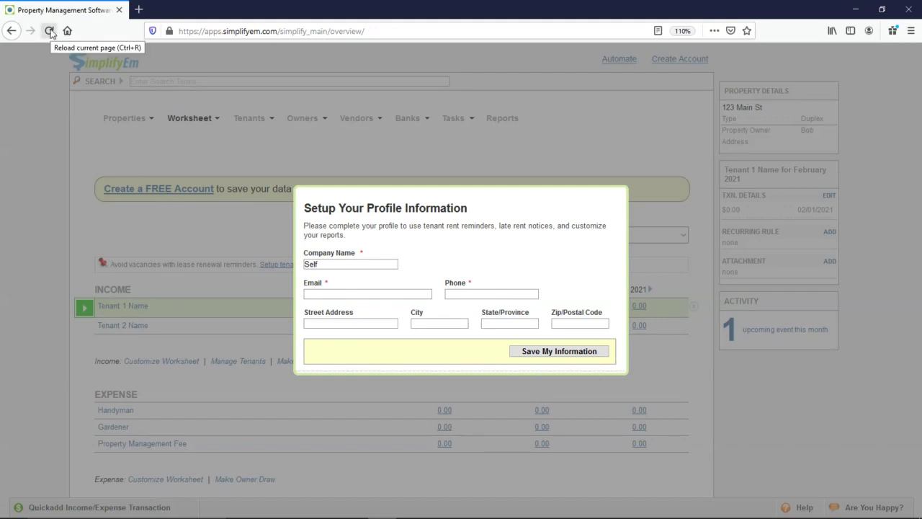
click(50, 31)
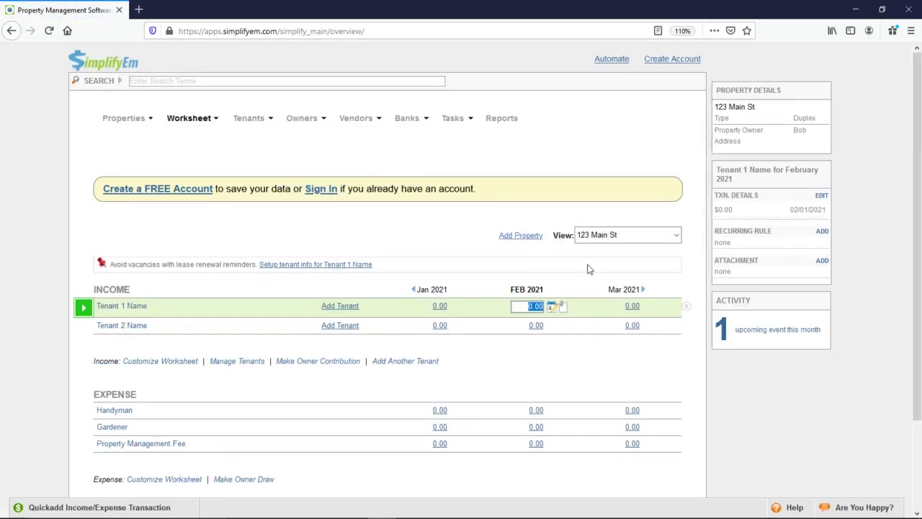
Examine the worksheet's property selector and its tenant income and expense rows.
click(616, 240)
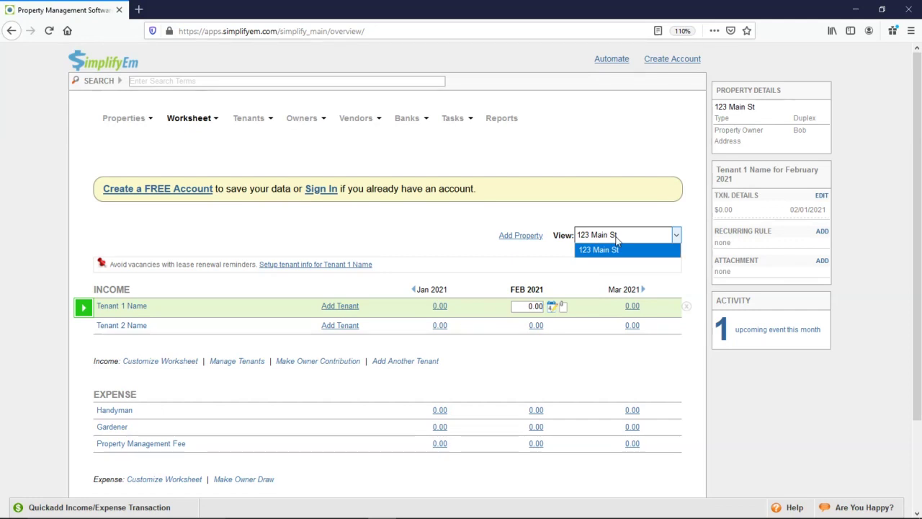
click(615, 240)
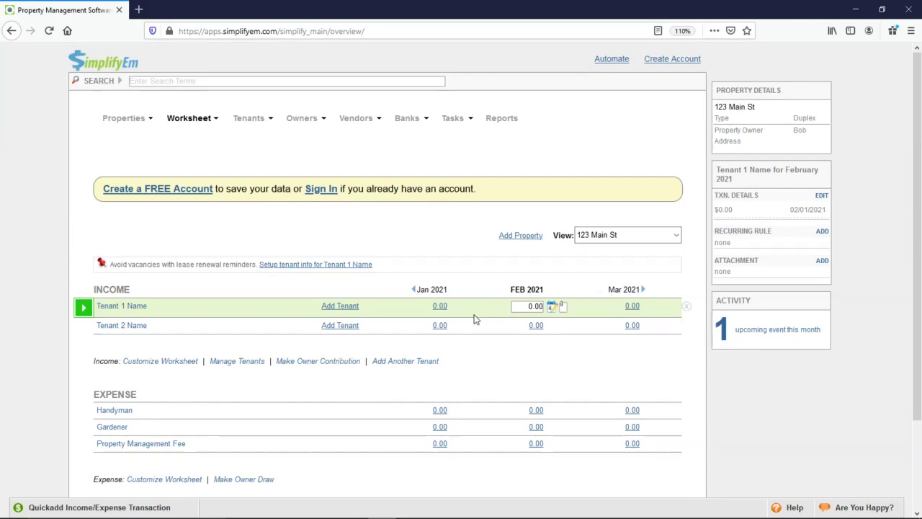
click(401, 322)
click(403, 310)
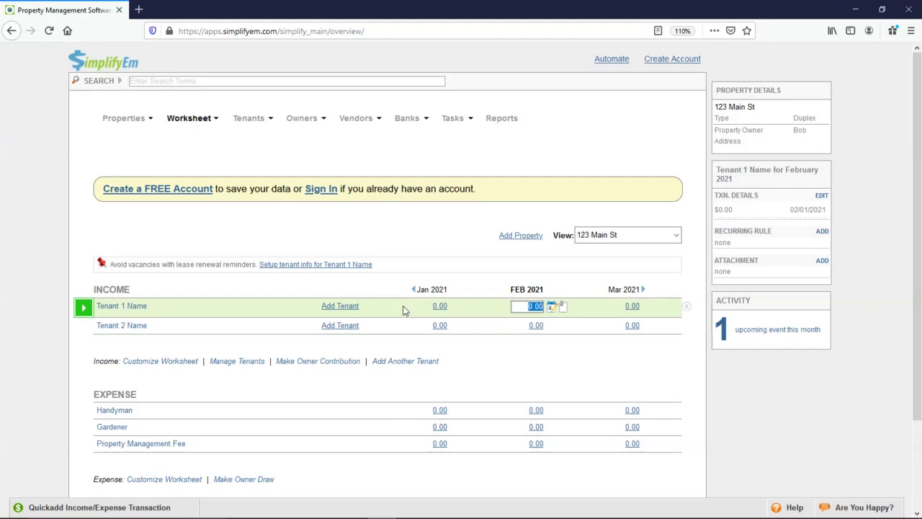
click(458, 415)
click(457, 426)
click(456, 441)
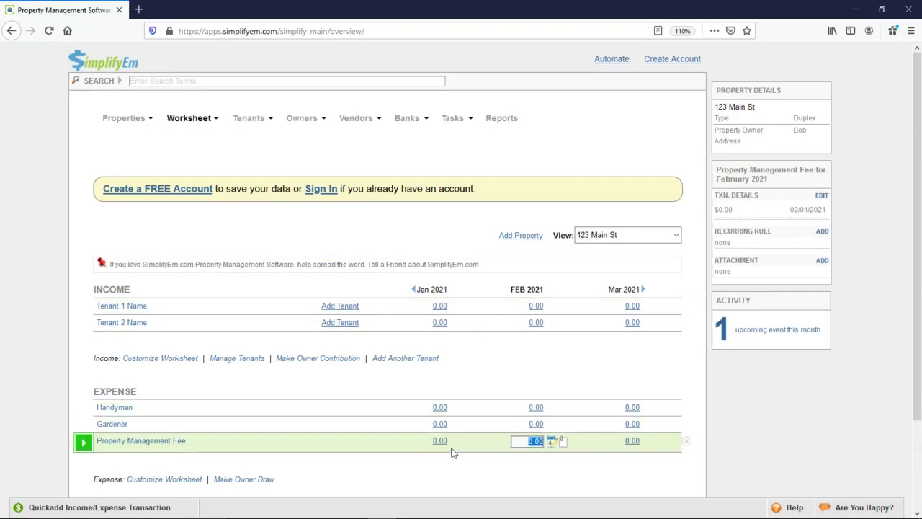
Add the first tenant to Unit 1 with the tenant's full name, and continue to the lease information.
click(376, 308)
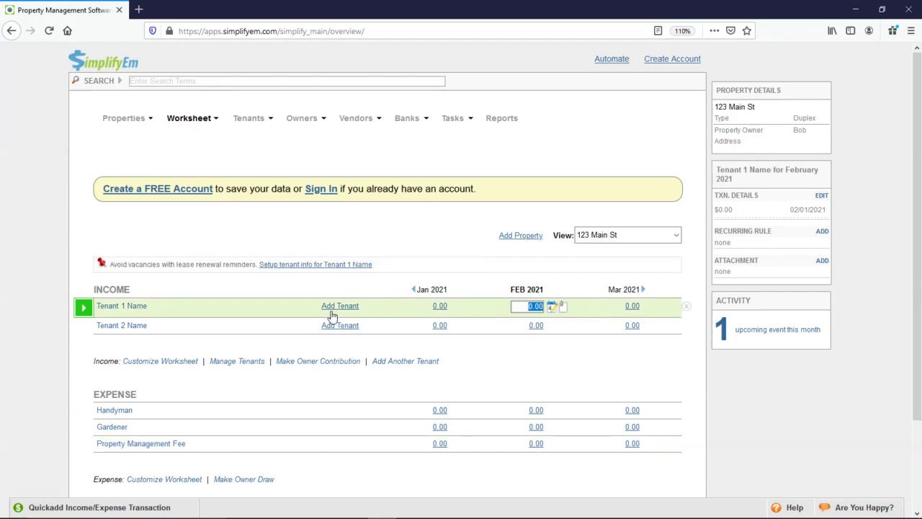
click(333, 310)
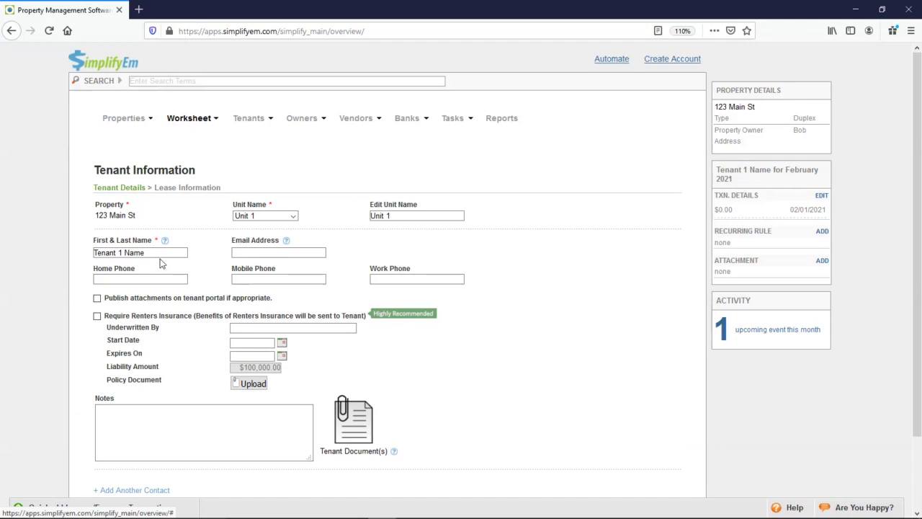
triple_click(165, 253)
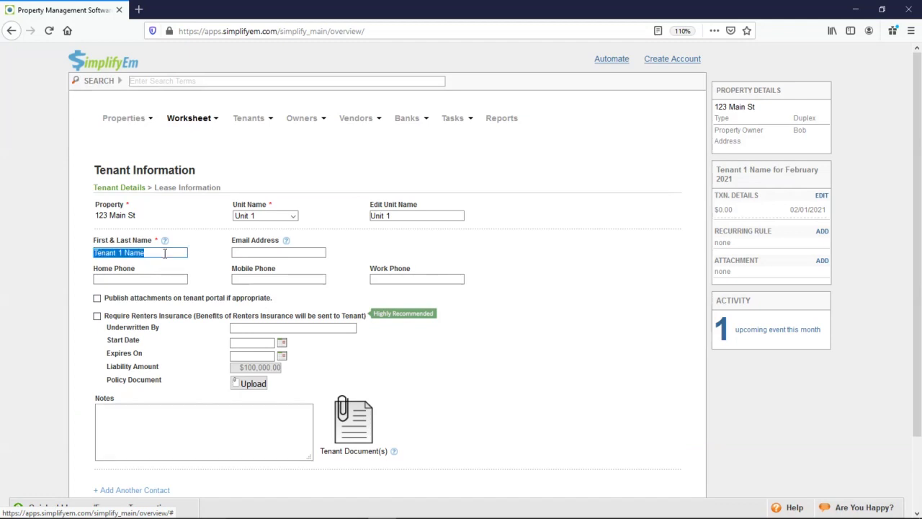
text(John Sm)
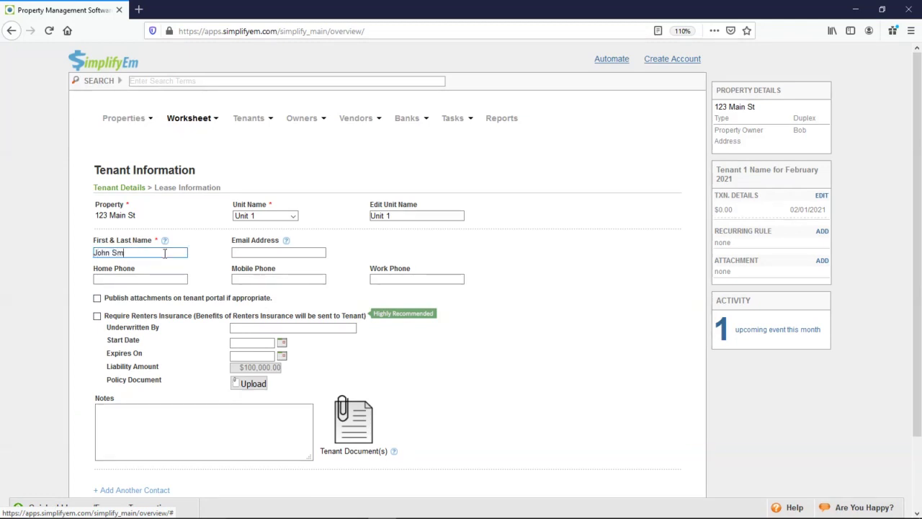
text(ith)
click(255, 216)
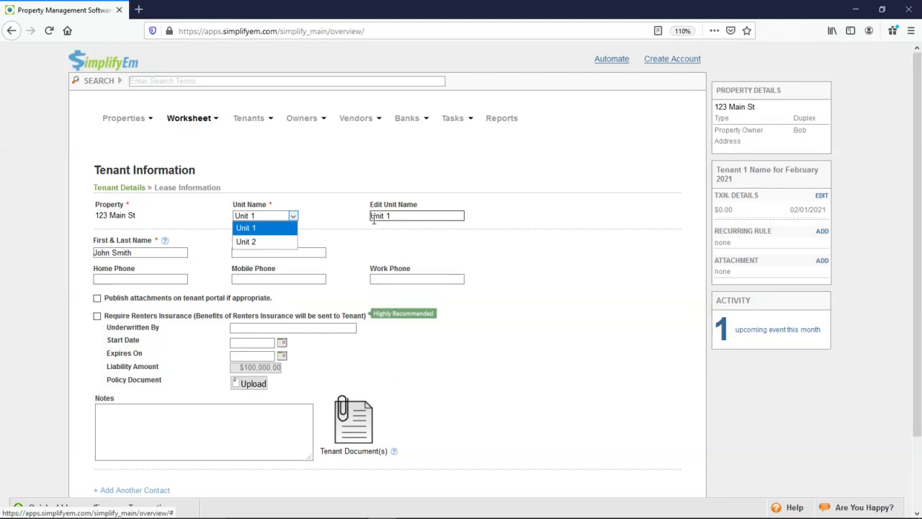
triple_click(408, 215)
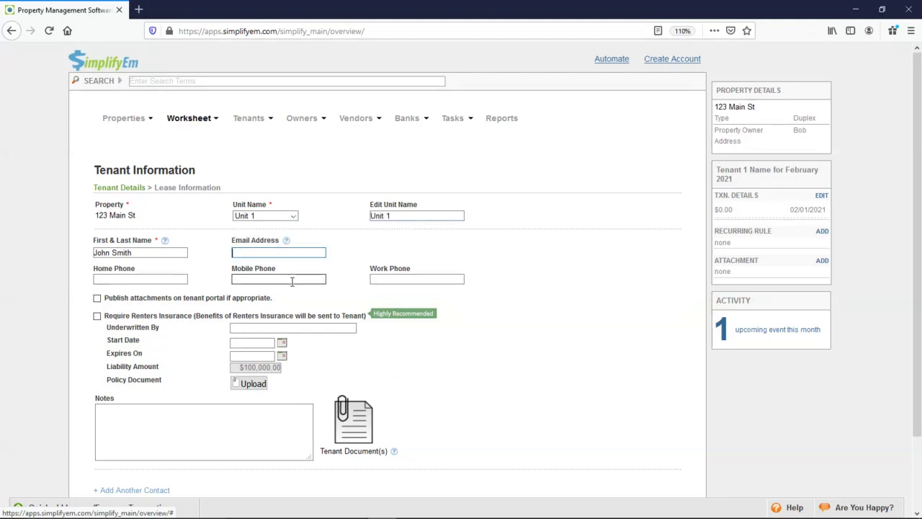
click(231, 426)
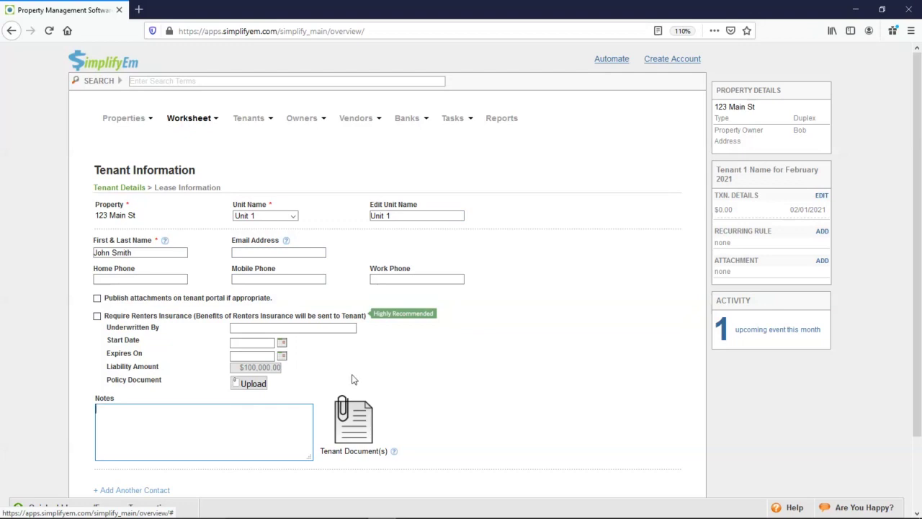
scroll(358, 408, down, 1)
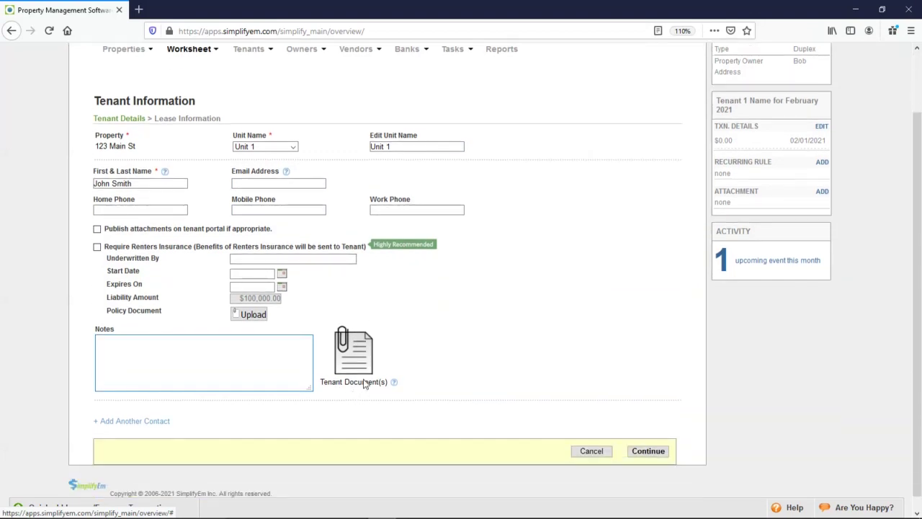
click(655, 452)
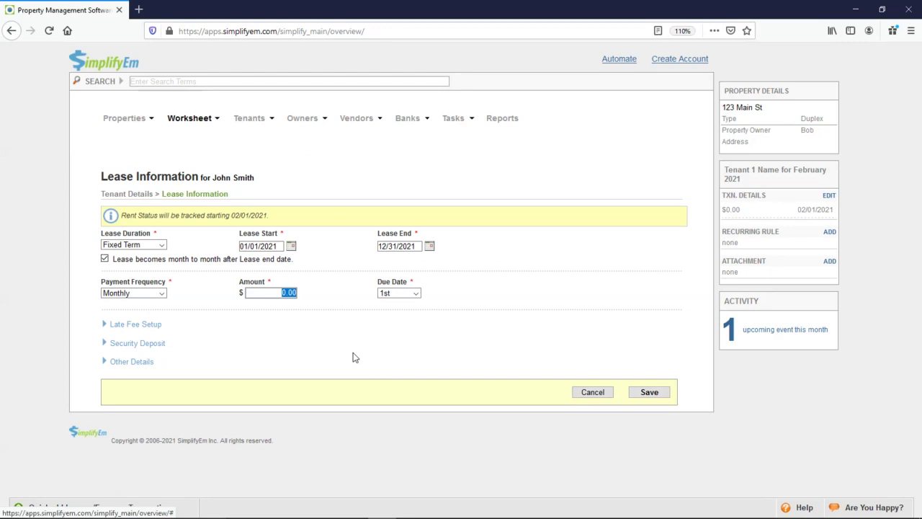
Set the first tenant's monthly lease payment to 1000, expand the late fee and security deposit sections, and save the lease.
click(260, 242)
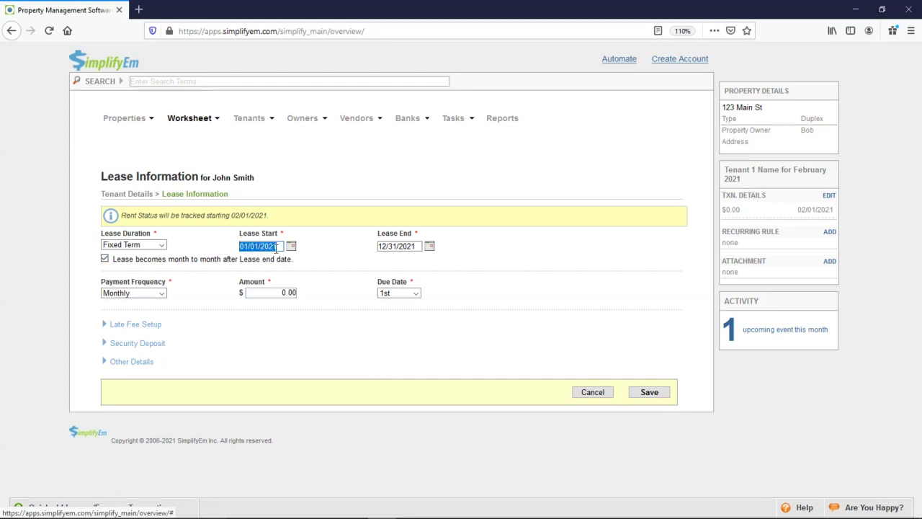
click(387, 244)
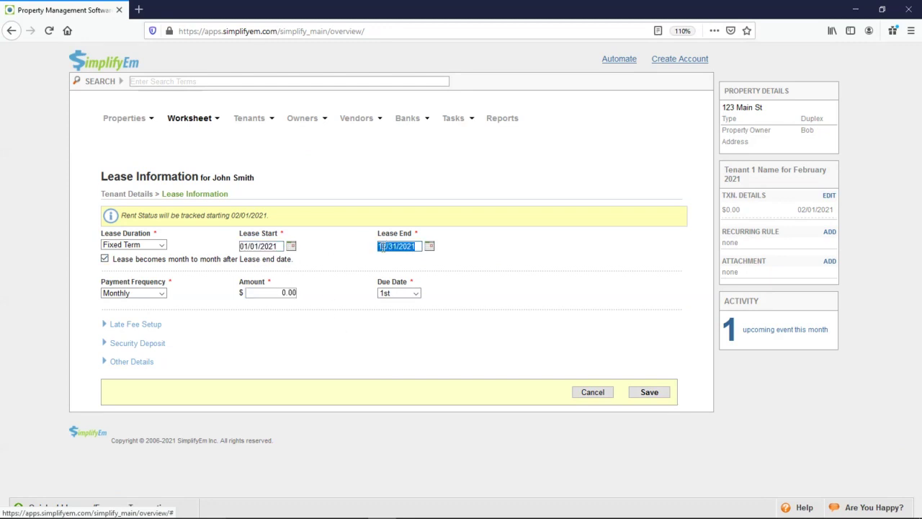
click(267, 290)
text(1000)
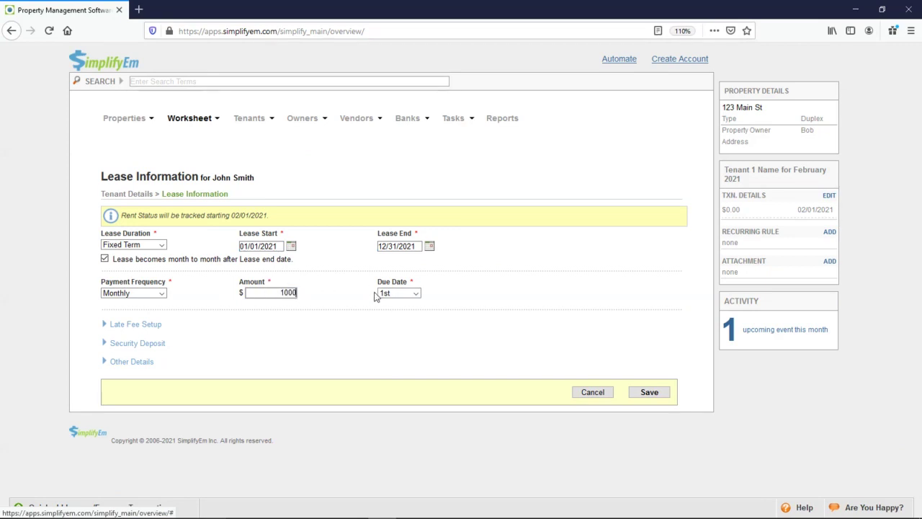
click(154, 325)
scroll(195, 347, down, 2)
click(164, 384)
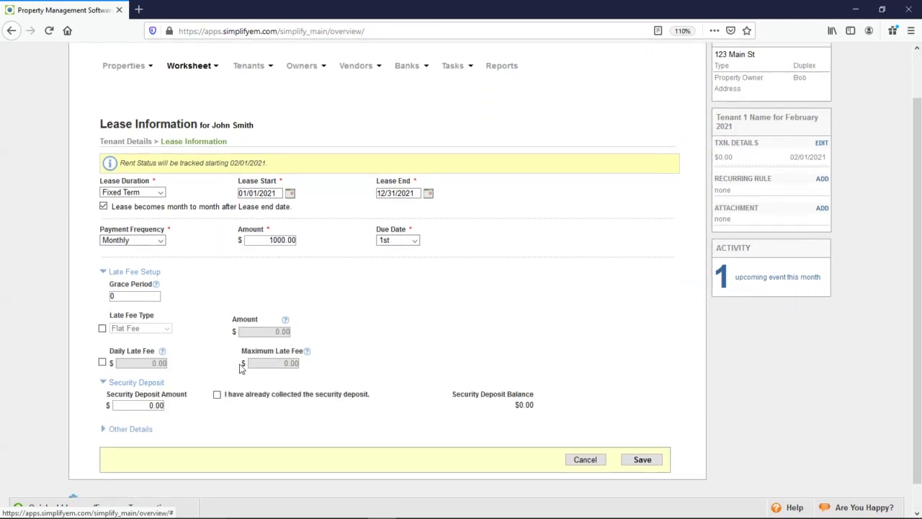
click(640, 461)
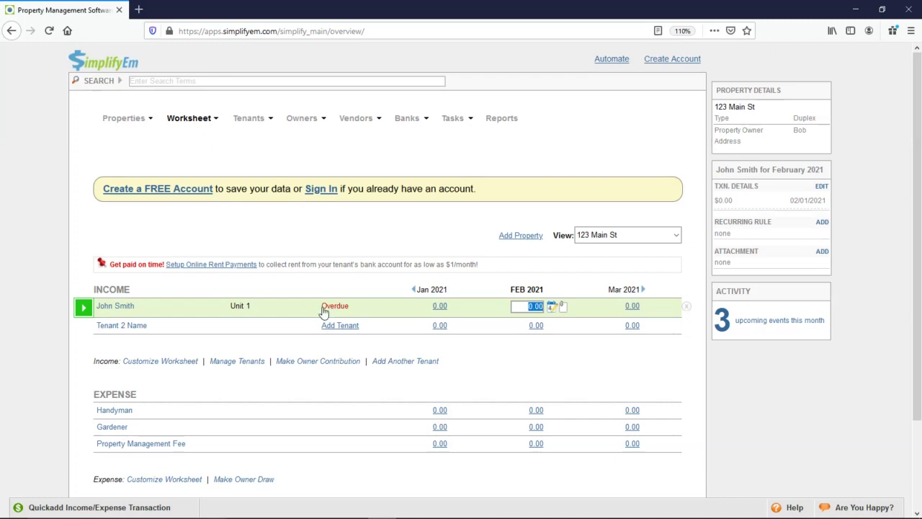
Record 1000 as the first tenant's rent received for February 2021 in the worksheet.
mouse_move(324, 309)
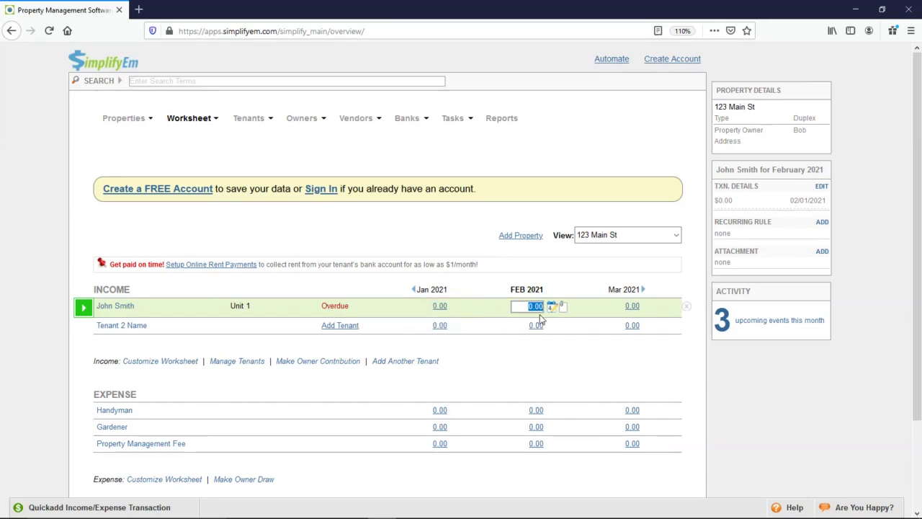
text(0)
key(Return)
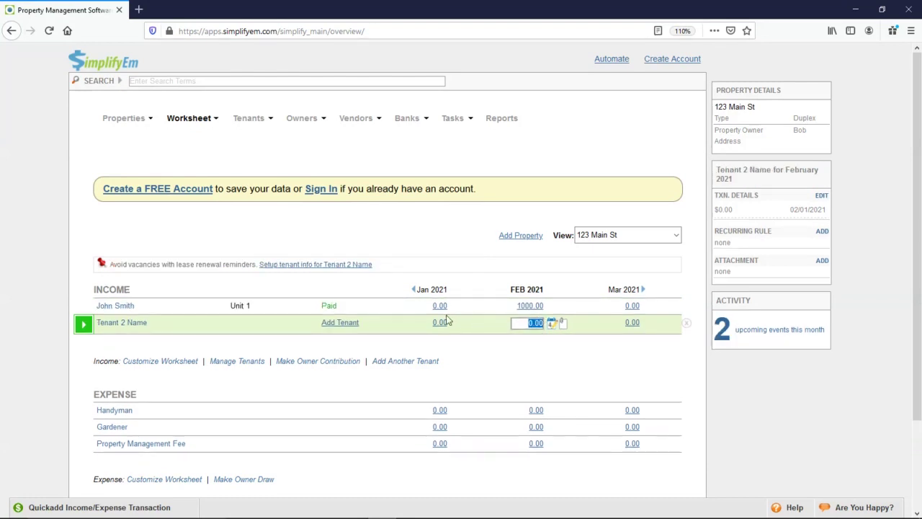
Add the note "Dropped off at office." to the first tenant's February 2021 rent payment, keep Check as payment type, and save.
click(390, 311)
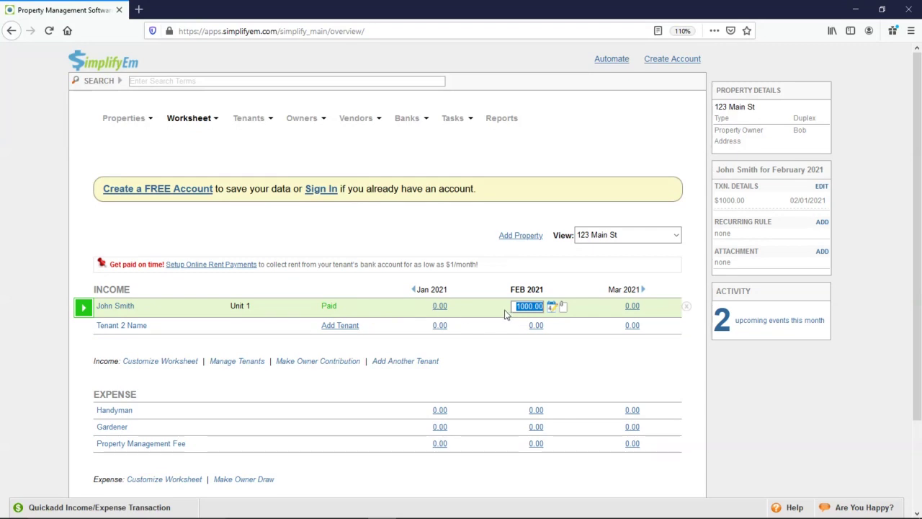
click(552, 312)
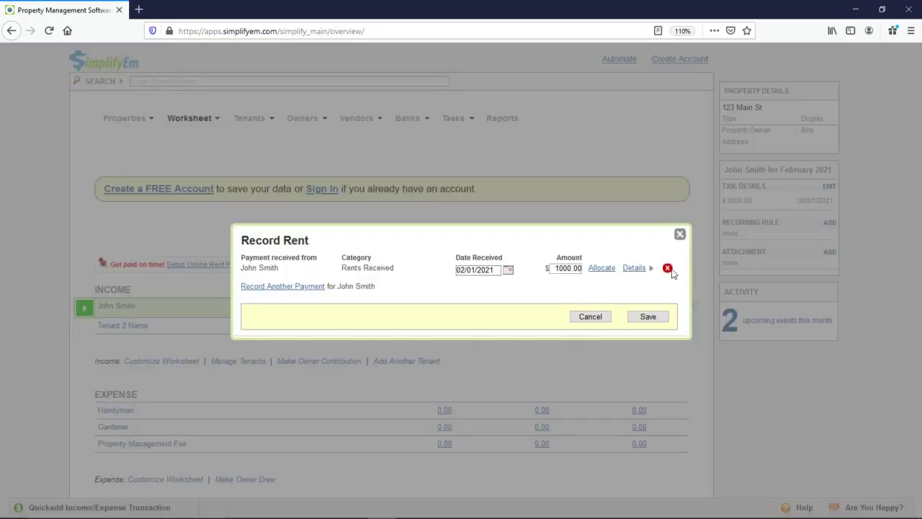
click(625, 265)
click(522, 273)
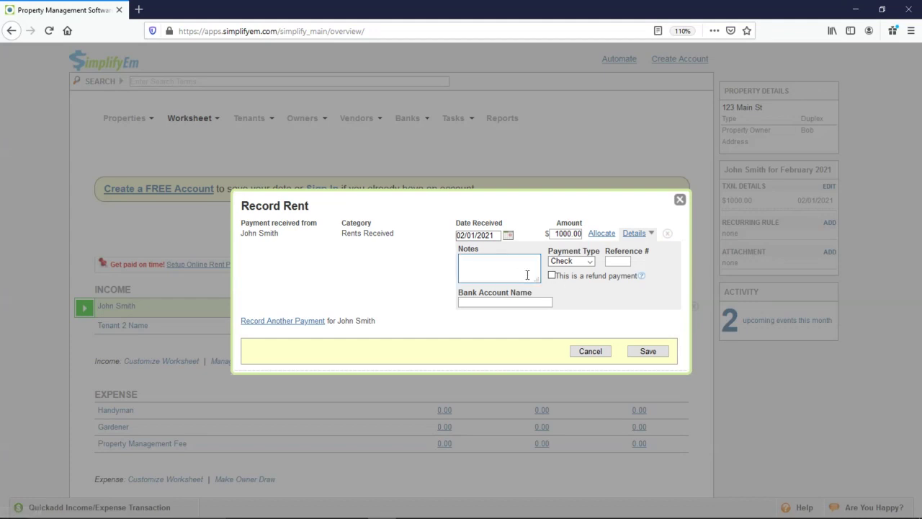
text(Dropped off at office.)
click(582, 260)
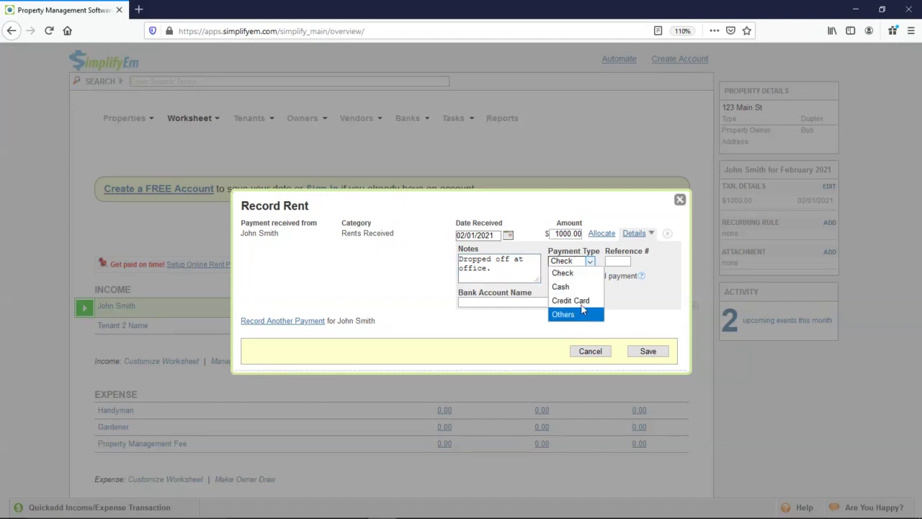
click(618, 261)
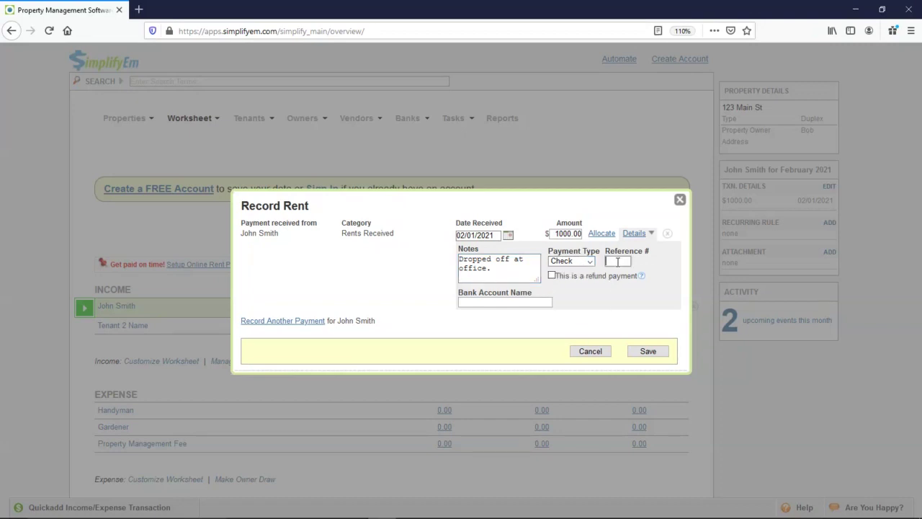
click(648, 352)
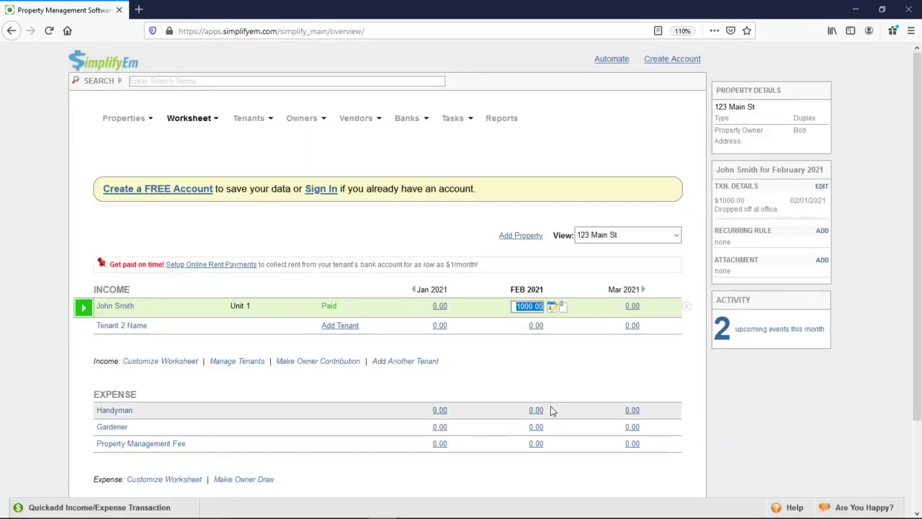
Record the February 2021 expenses as 40 for Handyman, 50 for Gardener and 60 for Property Management Fee.
click(542, 412)
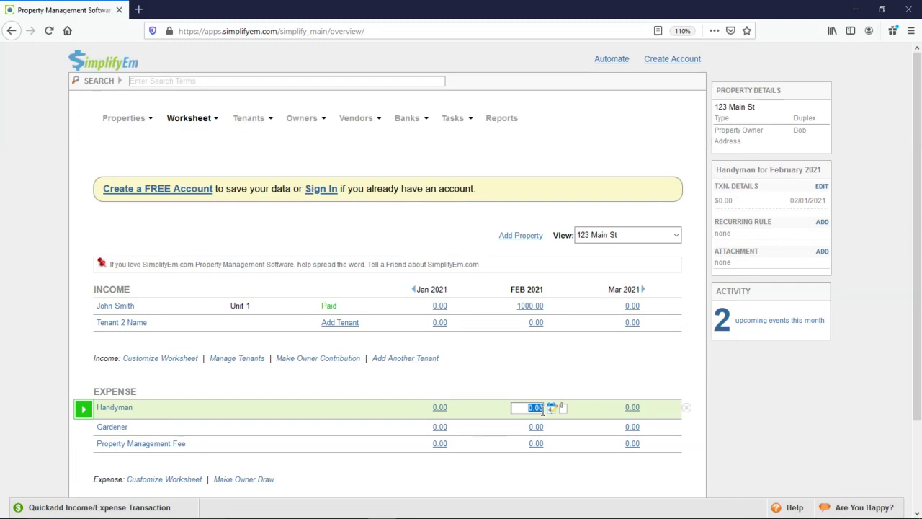
text(40)
key(Return)
text(50)
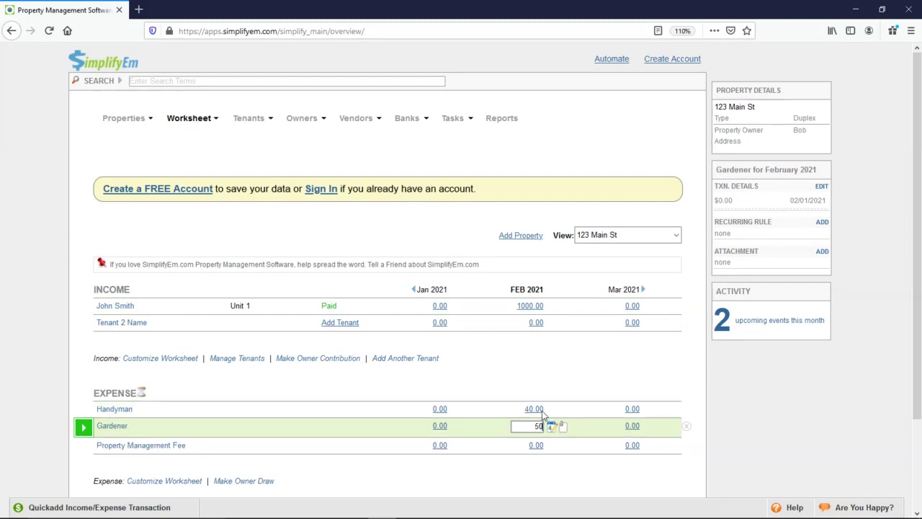
key(Return)
text(60)
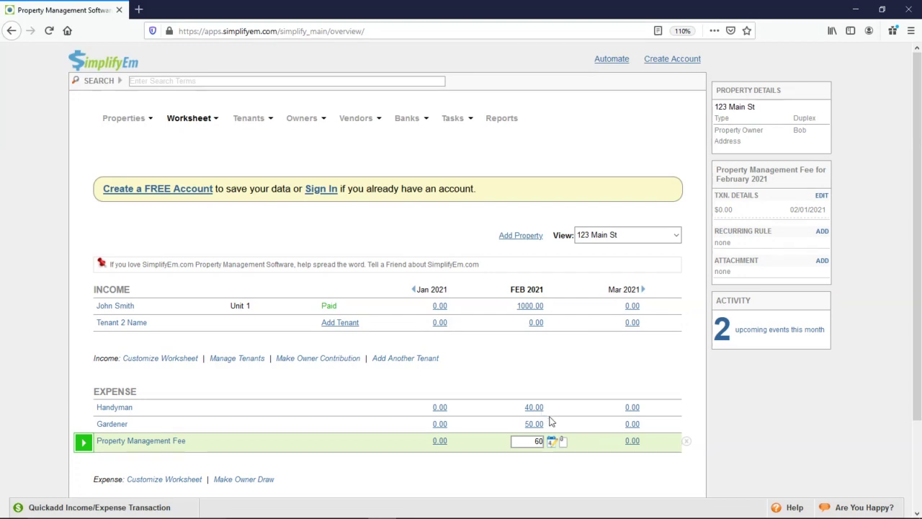
click(534, 427)
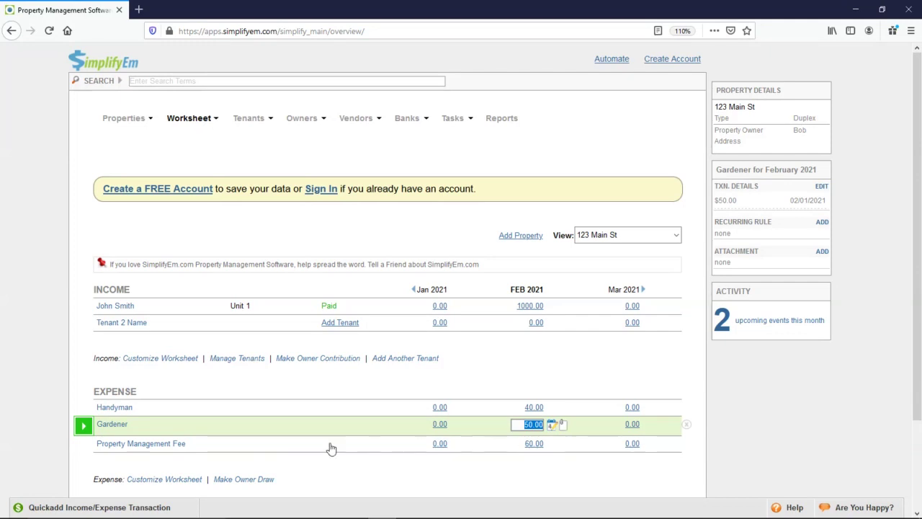
Expand the Unit 1 tenant's income row, review the lease terms and tenant actions, and collapse the row.
click(171, 307)
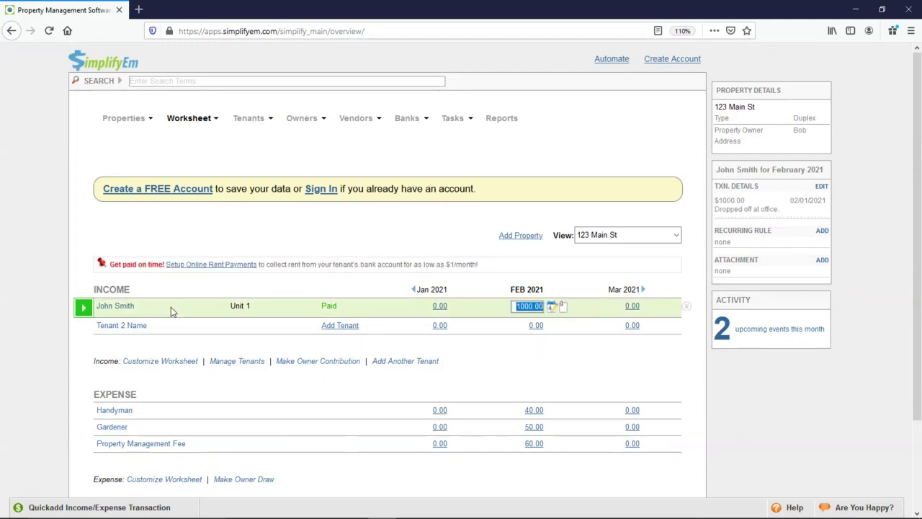
click(75, 311)
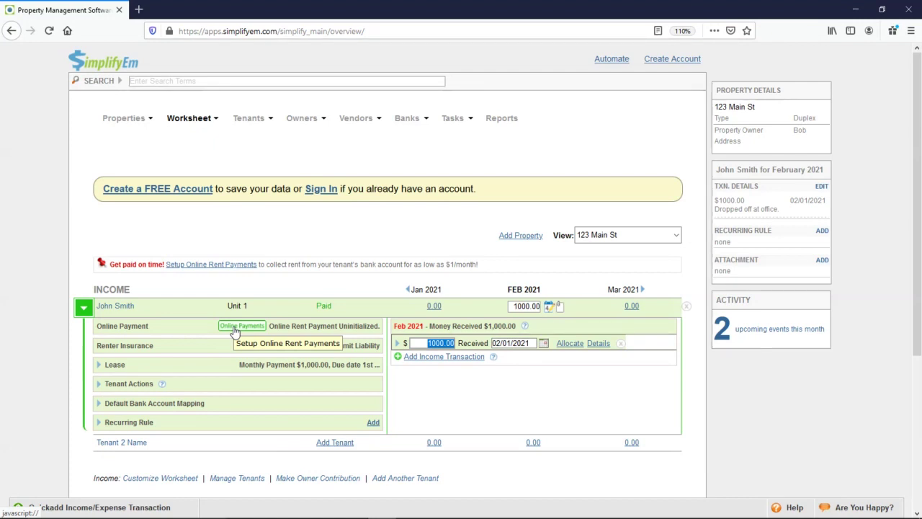
click(116, 366)
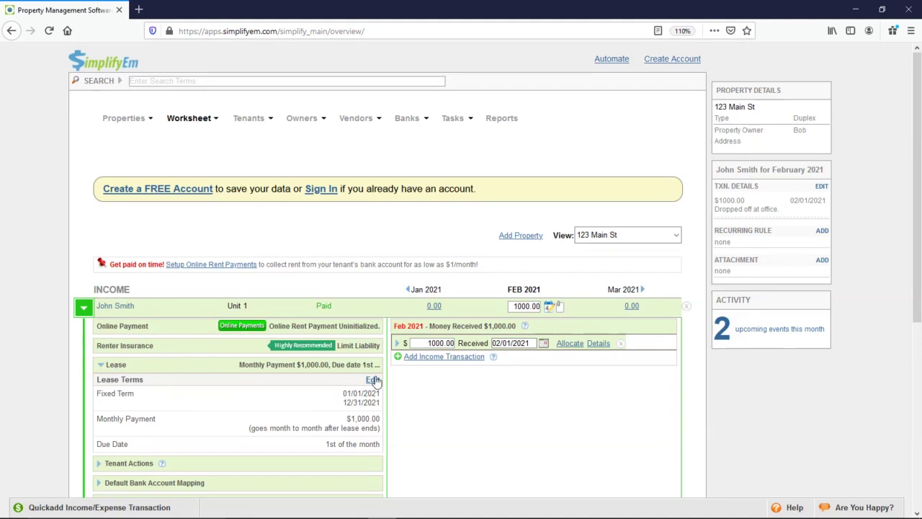
scroll(213, 407, down, 2)
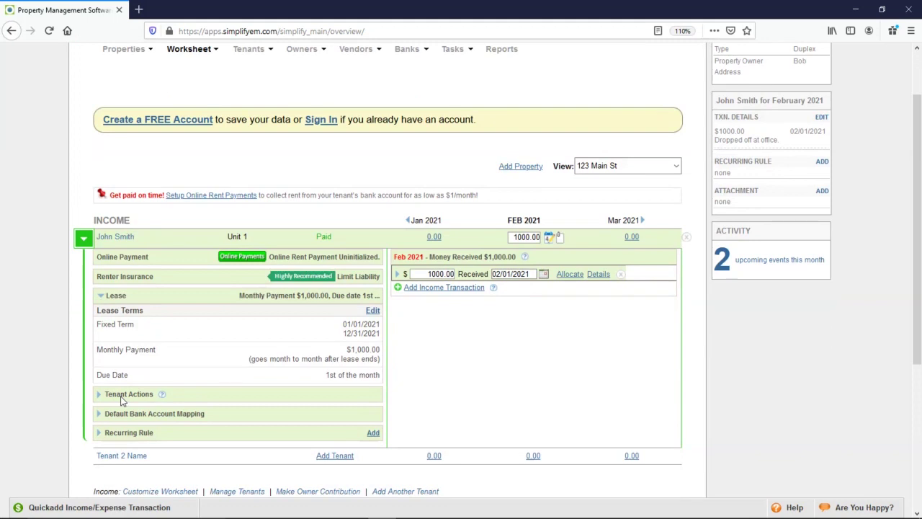
click(122, 396)
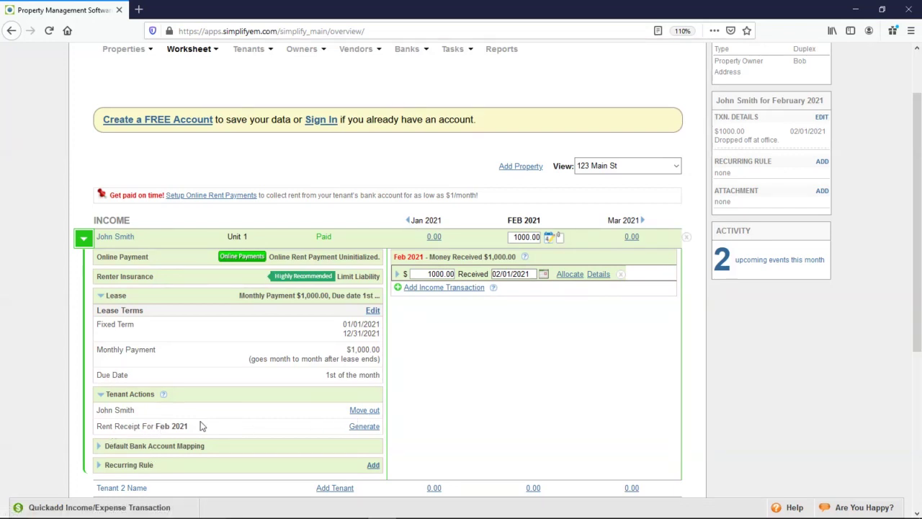
click(84, 238)
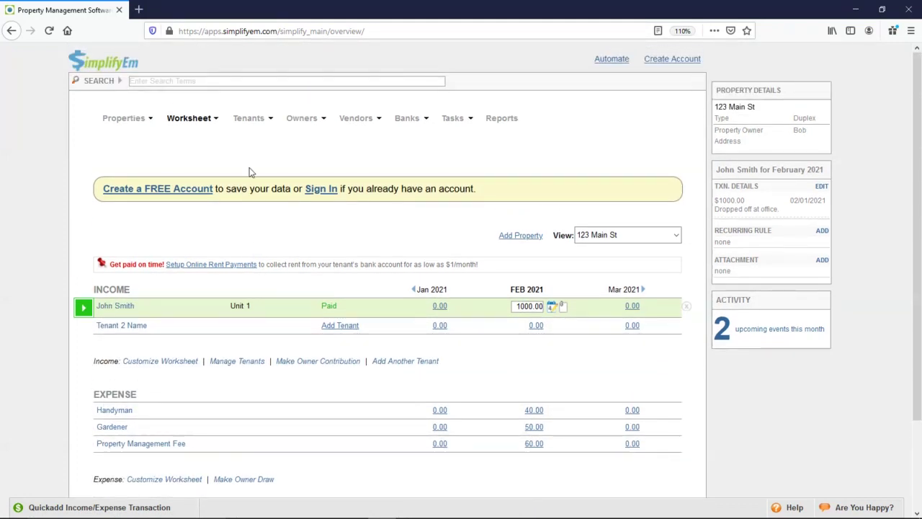
Generate the Unit 1 tenant's printable rent receipt for 02/01/2021 to 02/28/2021 and open the PDF in Firefox.
mouse_move(249, 124)
mouse_move(269, 250)
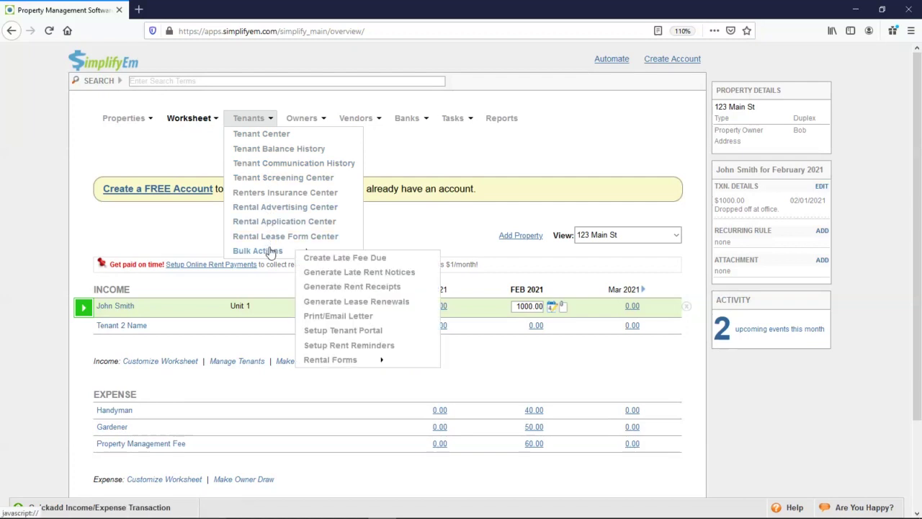
click(332, 288)
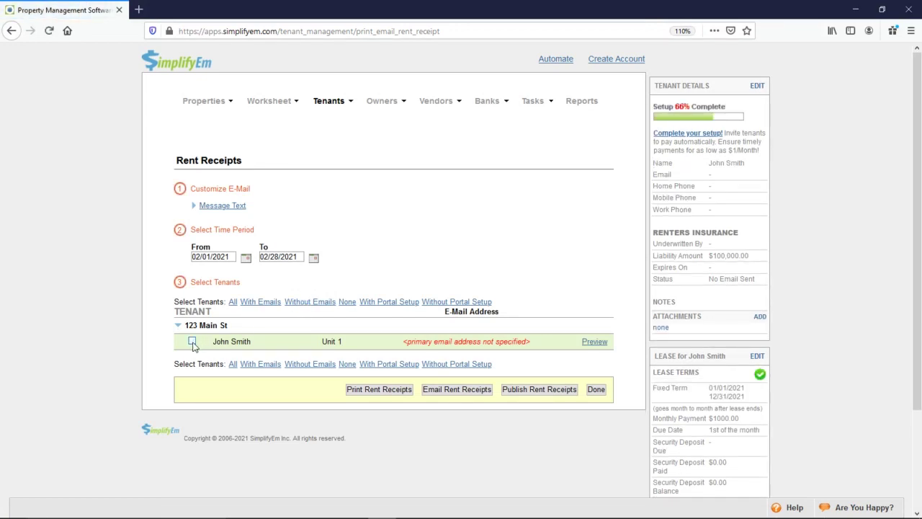
click(192, 343)
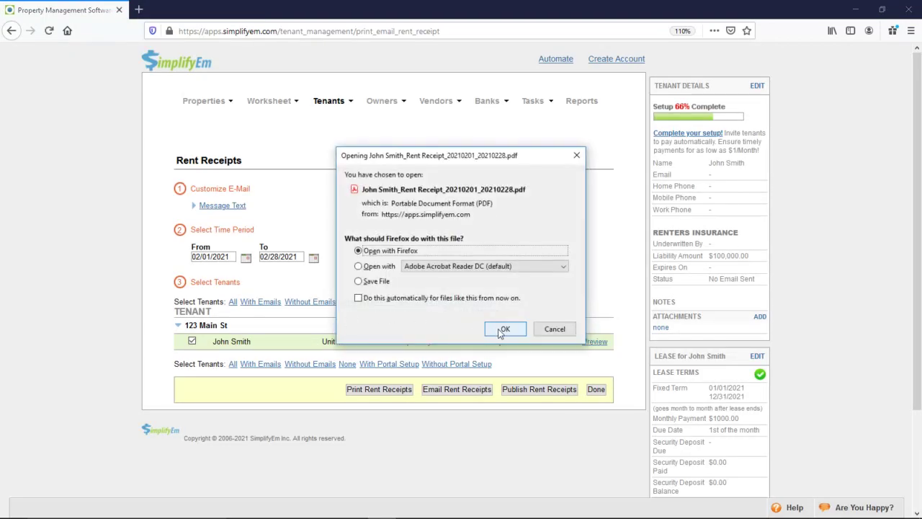
click(502, 330)
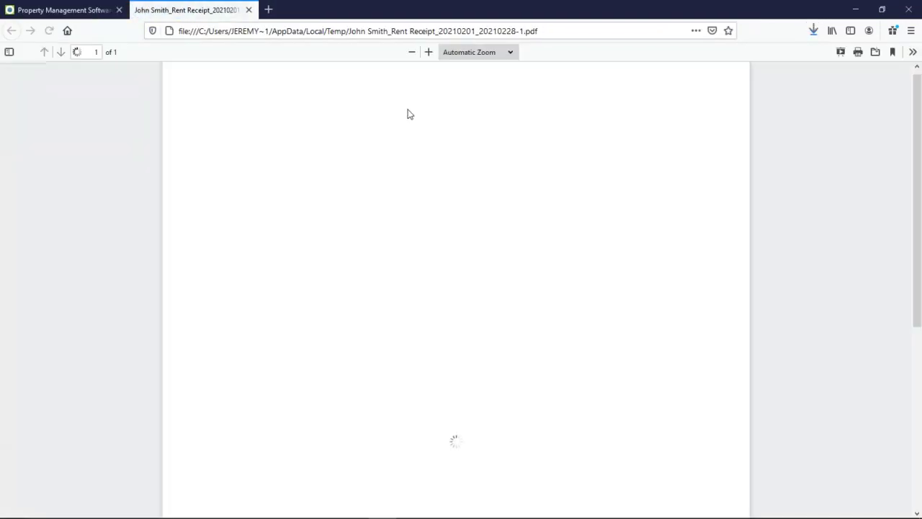
Examine the rent receipt's sender, tenant name, payment period, balance due, amount collected and ending balance, and close the PDF.
click(428, 52)
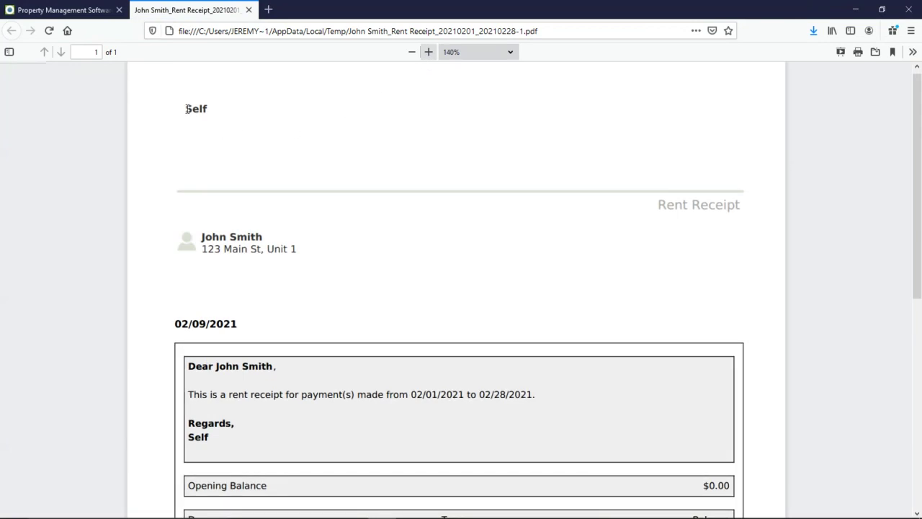
drag(186, 109, 205, 108)
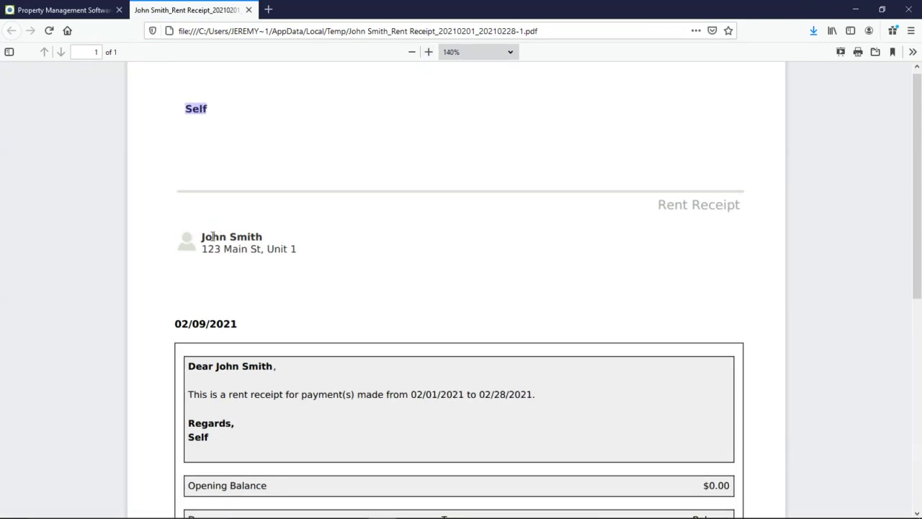
drag(212, 236, 239, 236)
scroll(244, 297, down, 1)
scroll(243, 297, down, 2)
drag(301, 283, 389, 286)
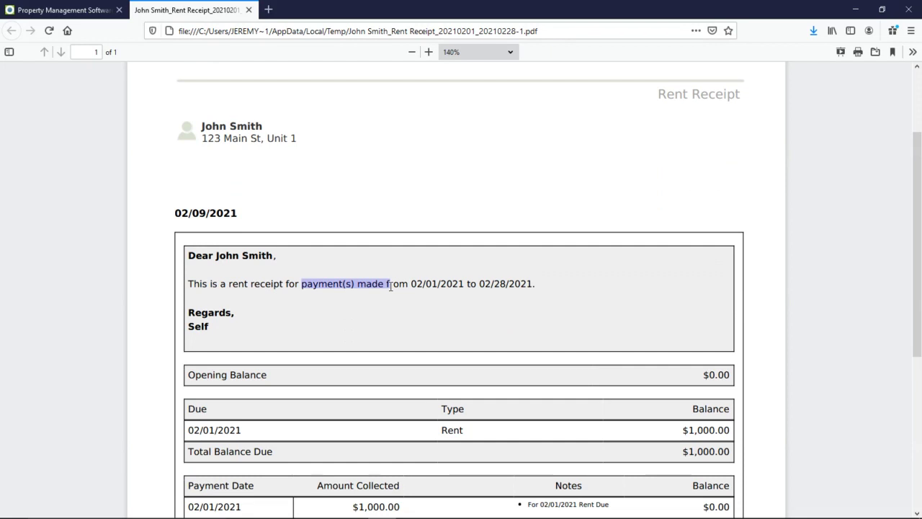
scroll(364, 295, down, 4)
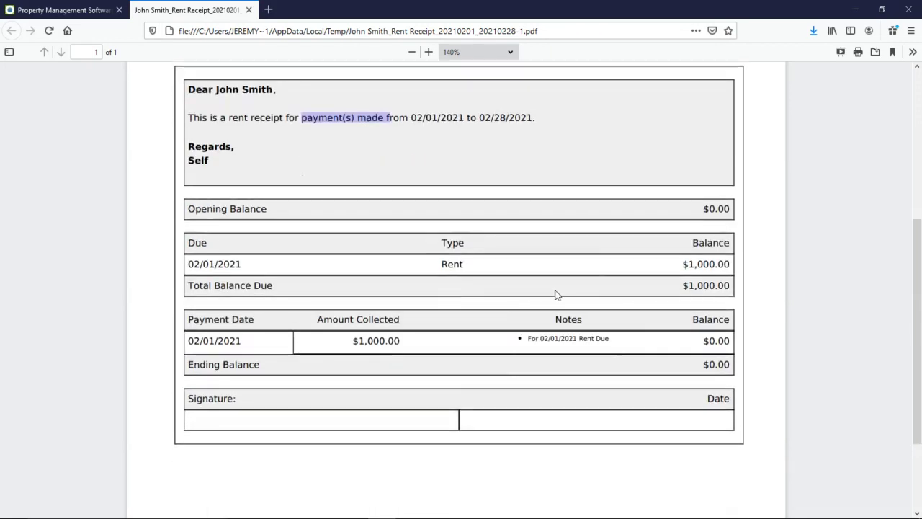
click(689, 288)
drag(689, 288, 710, 287)
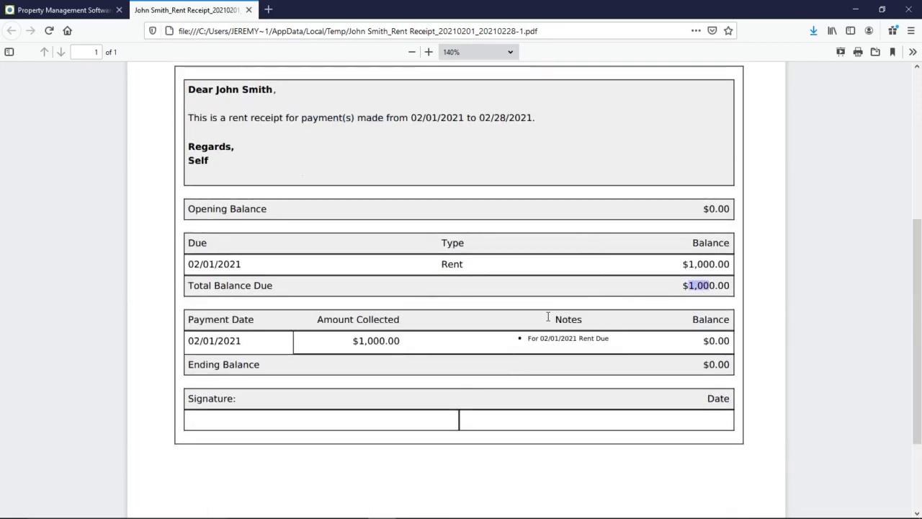
drag(358, 340, 386, 341)
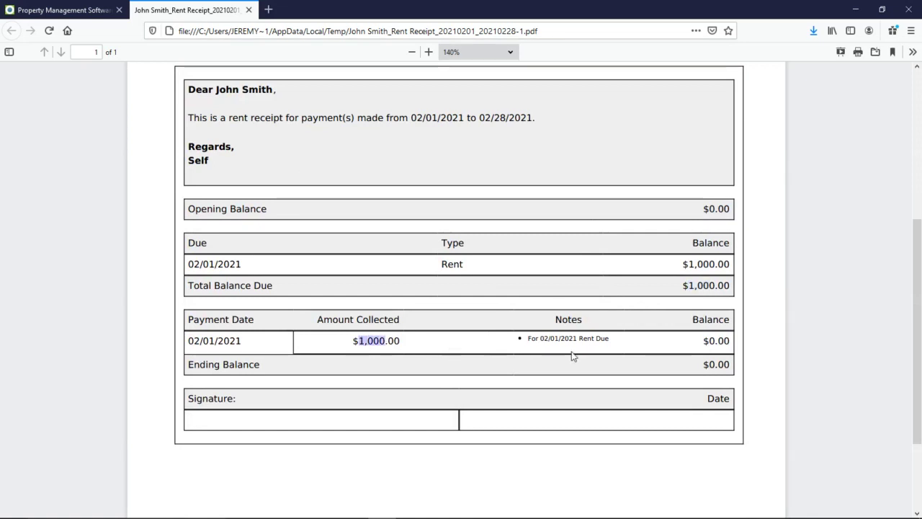
drag(703, 365, 726, 365)
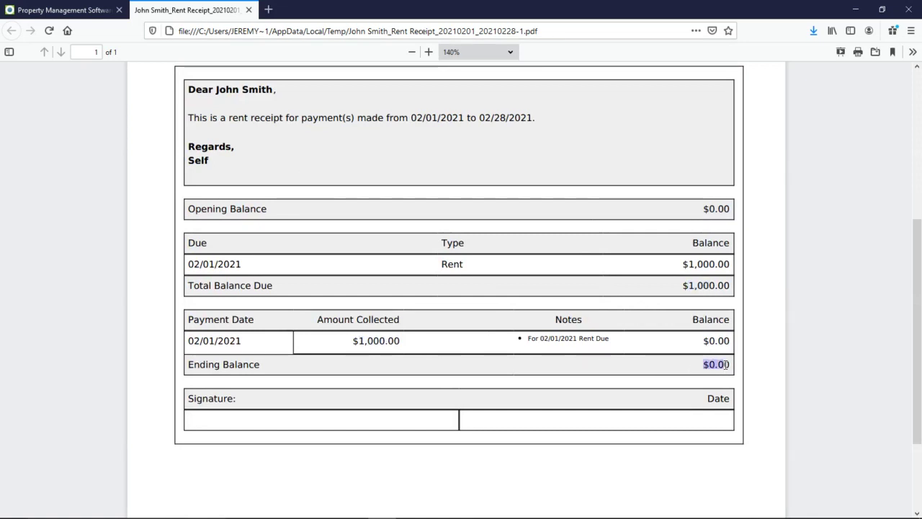
click(248, 12)
Open the Tenant Balance History for the Unit 1 tenant and review the February 2021 due, received and balance amounts.
mouse_move(331, 104)
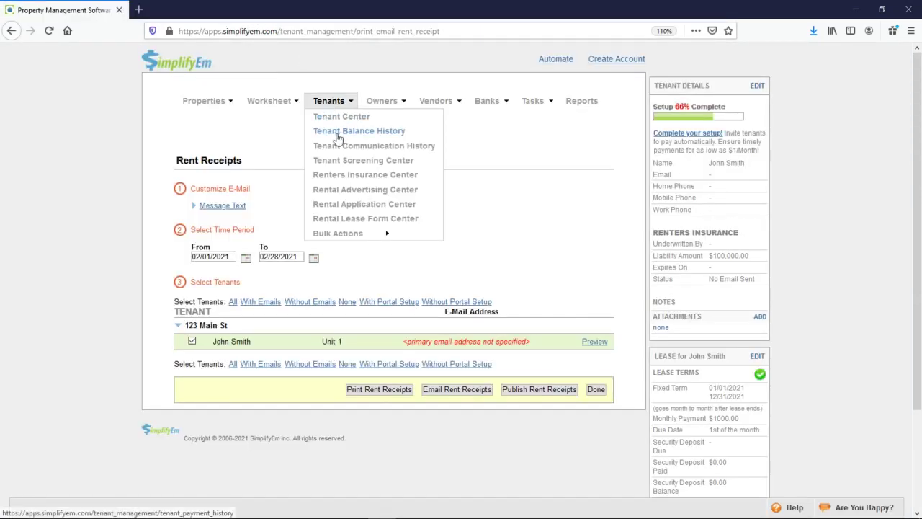
click(337, 137)
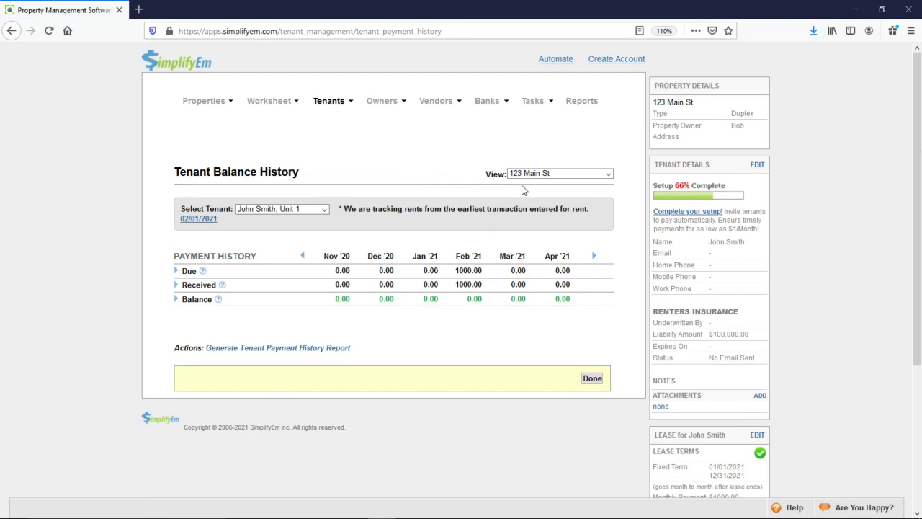
click(543, 177)
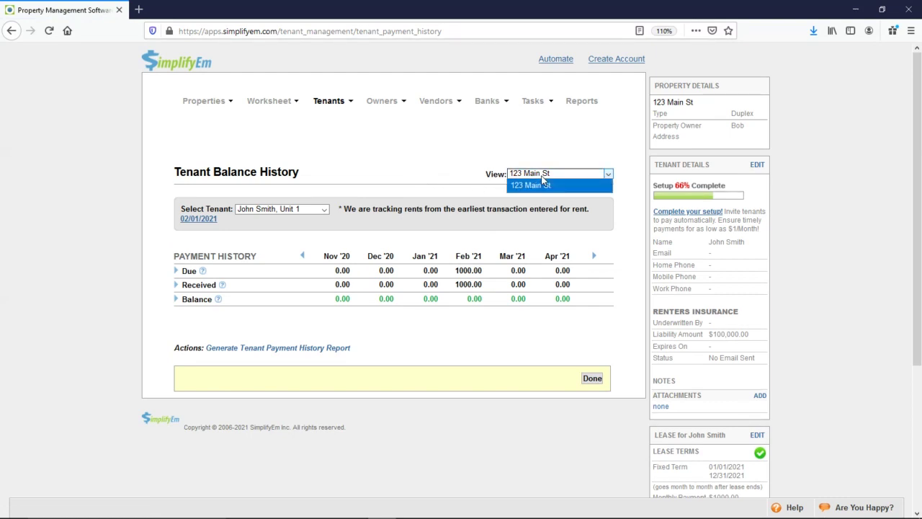
click(542, 185)
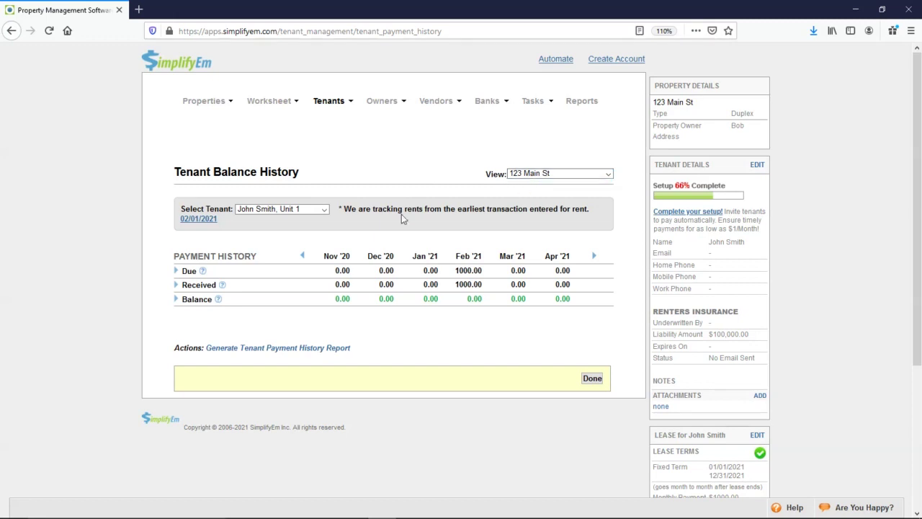
click(294, 213)
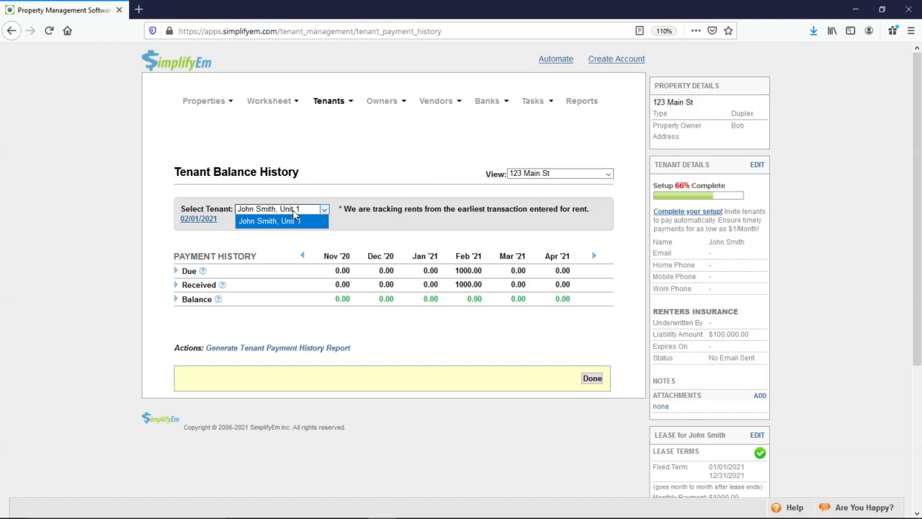
click(294, 218)
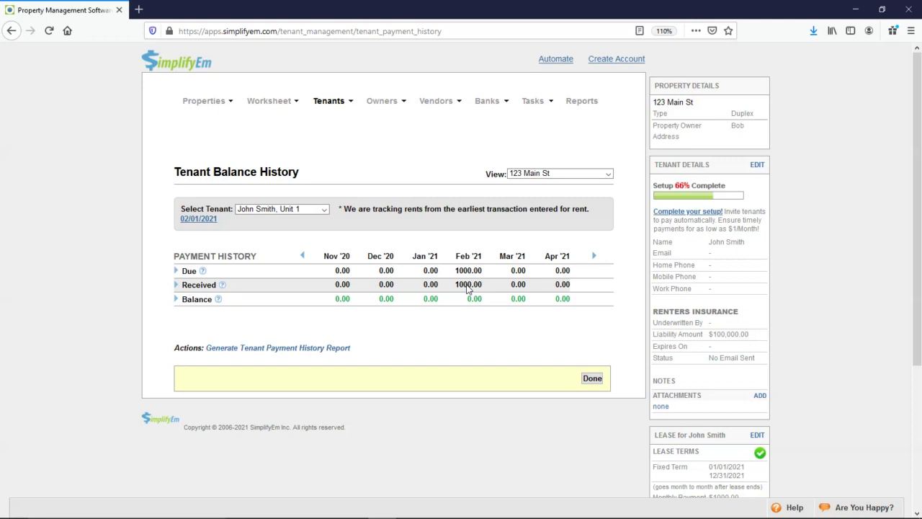
double_click(472, 298)
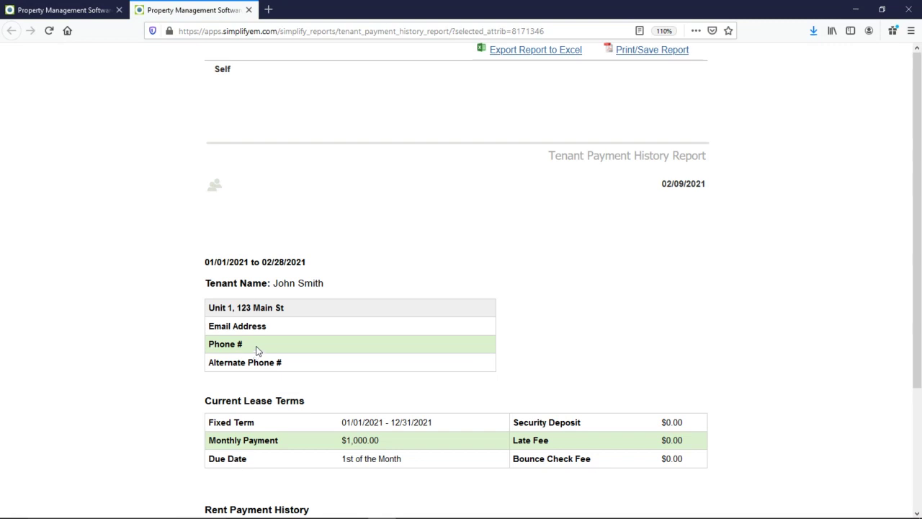
Examine the Tenant Payment History Report's sender, tenant name, contact fields and current lease terms.
drag(237, 74, 214, 69)
drag(279, 284, 319, 286)
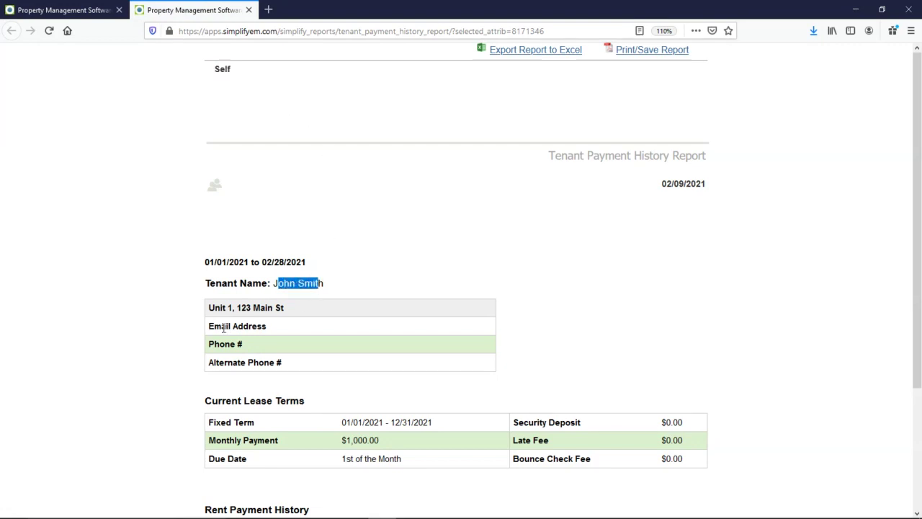
drag(223, 328, 314, 357)
scroll(307, 345, down, 3)
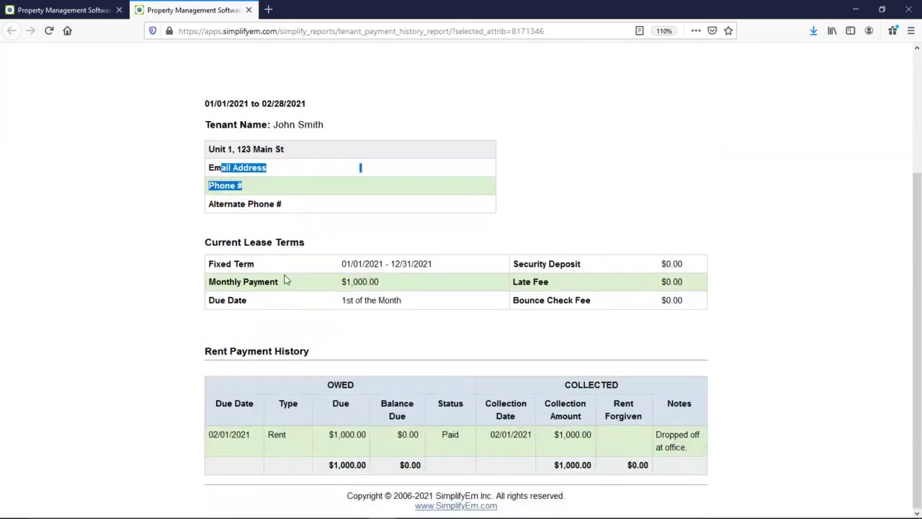
drag(214, 244, 309, 245)
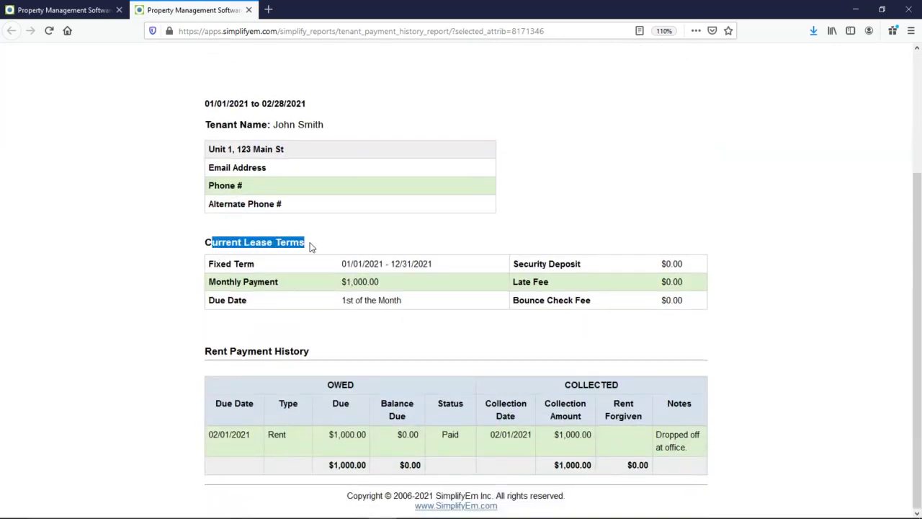
Review the report's rent payment history, covering the owed and collected columns and payment notes, and close the report.
click(221, 351)
drag(221, 351, 311, 351)
drag(328, 384, 355, 387)
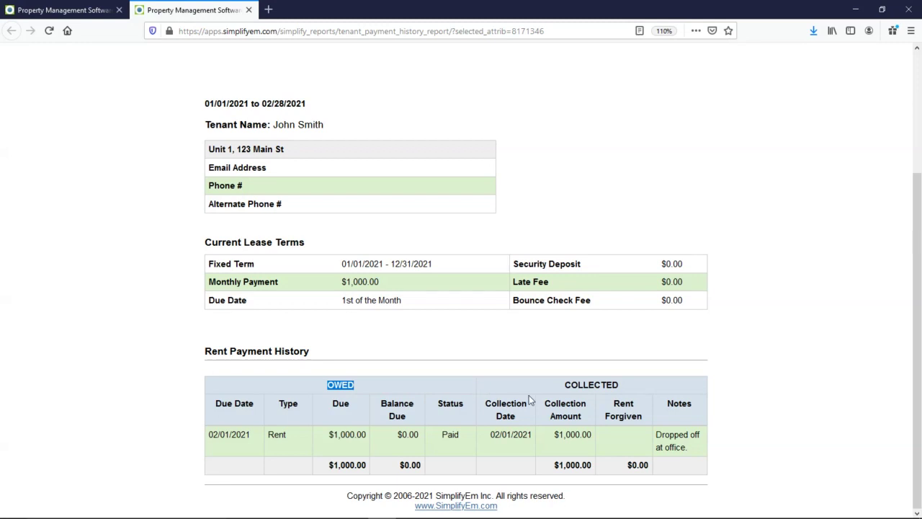
drag(564, 385, 626, 395)
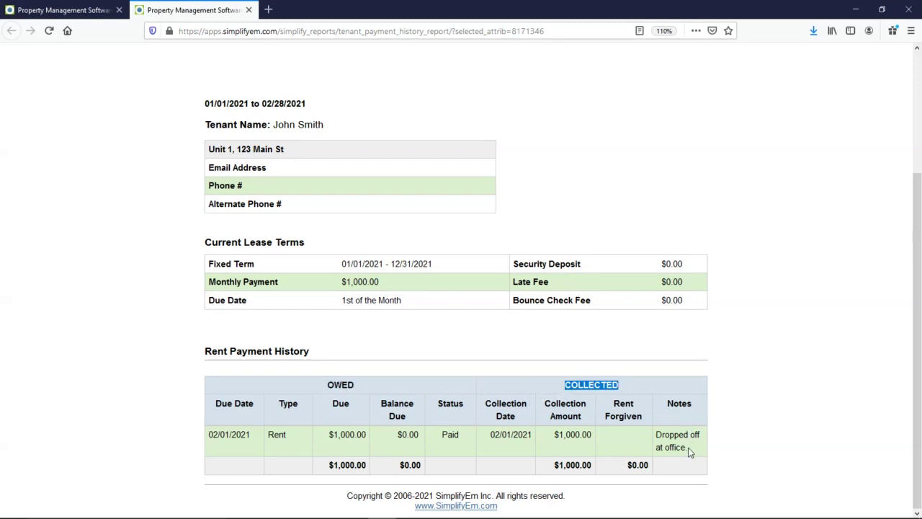
drag(689, 449, 657, 437)
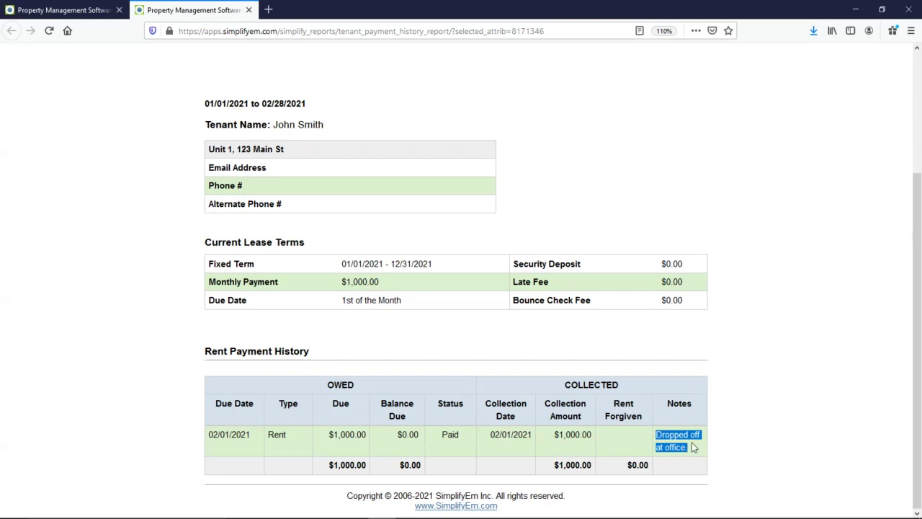
scroll(692, 391, up, 2)
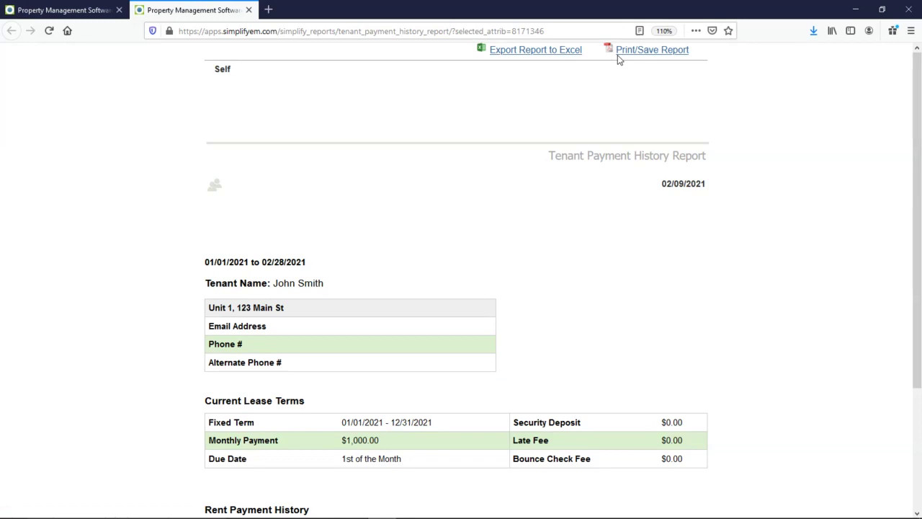
click(249, 10)
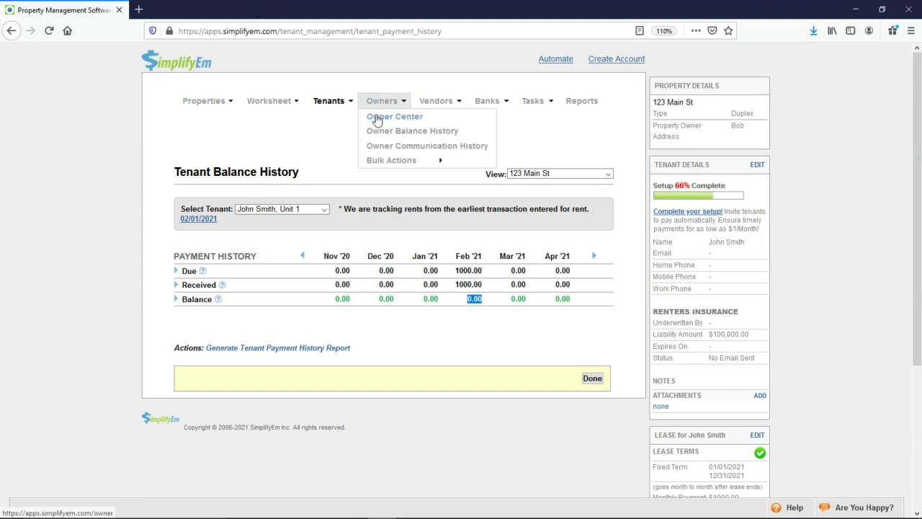
Open the duplex owner's Owner Balance History from the Owner Center and review February 2021 income, expenses and ending balance.
click(377, 116)
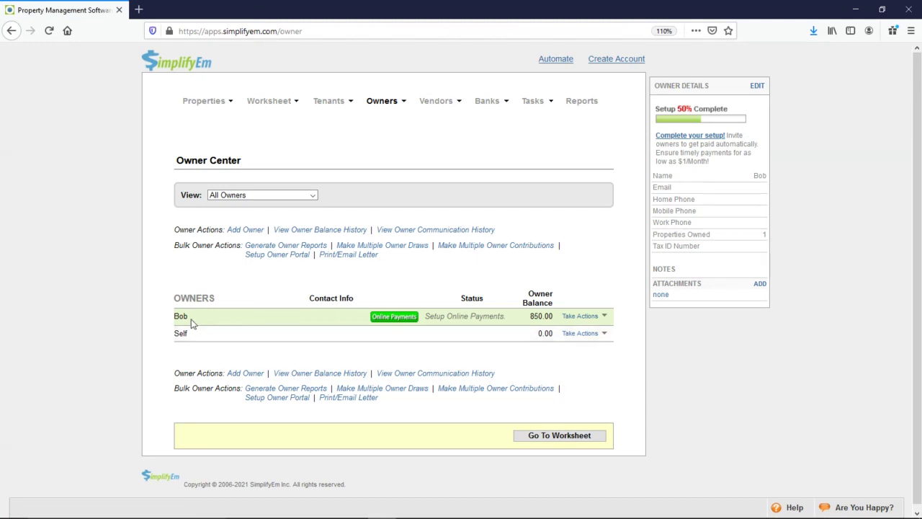
double_click(179, 317)
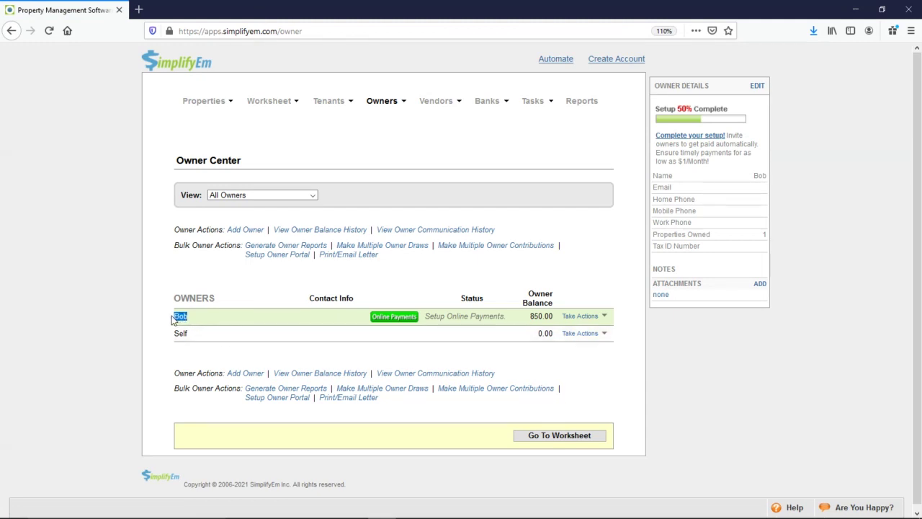
double_click(538, 317)
click(582, 316)
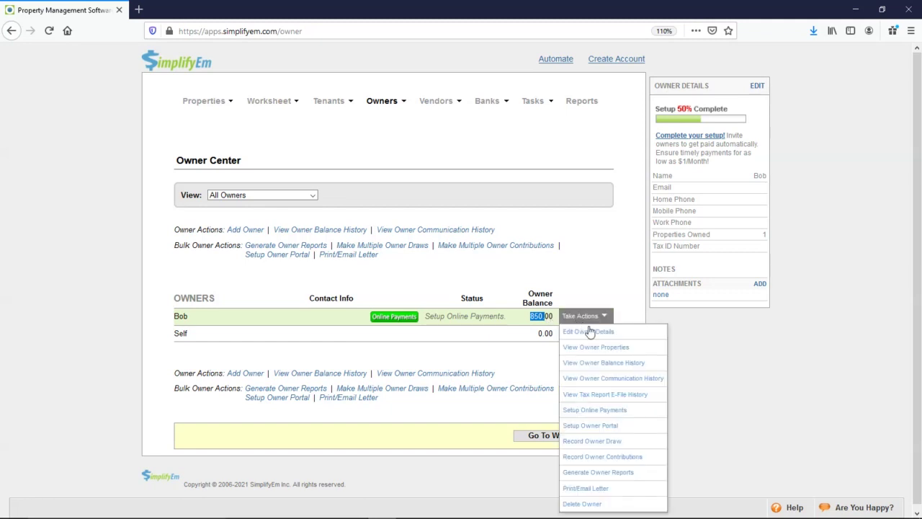
click(626, 369)
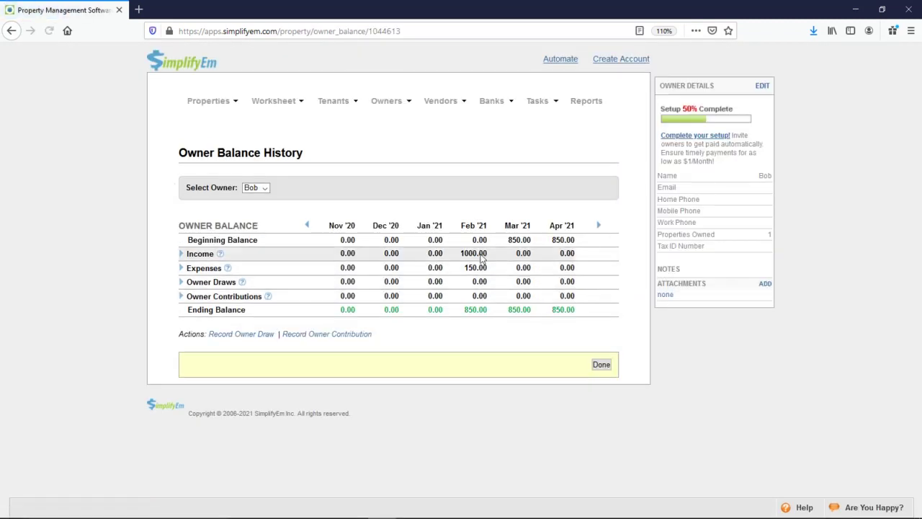
drag(460, 254, 477, 268)
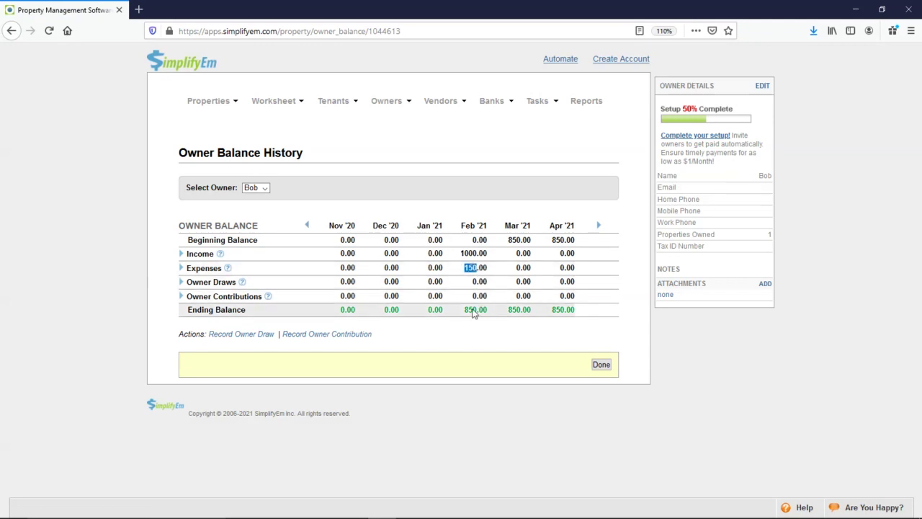
drag(463, 315, 479, 311)
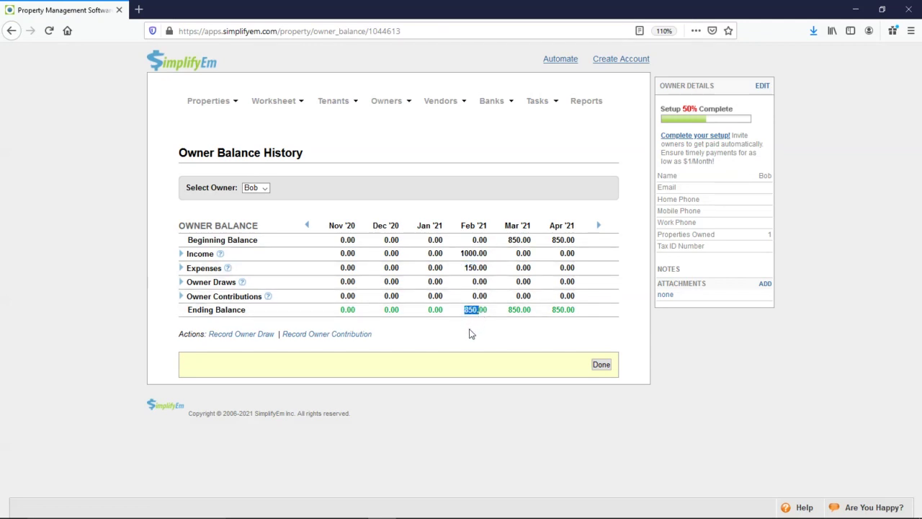
Record an owner draw of $850 dated 02/01/2021 for the duplex owner and check the February draw and ending balance.
click(243, 337)
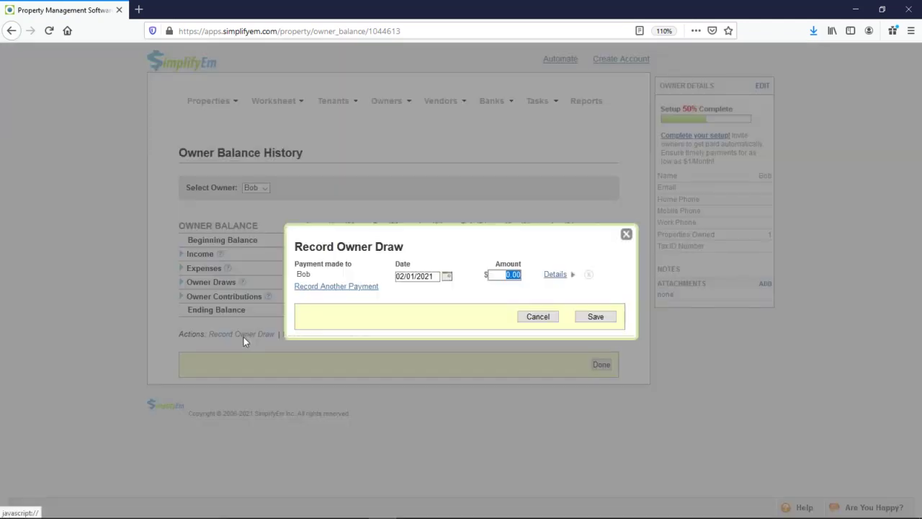
text(850)
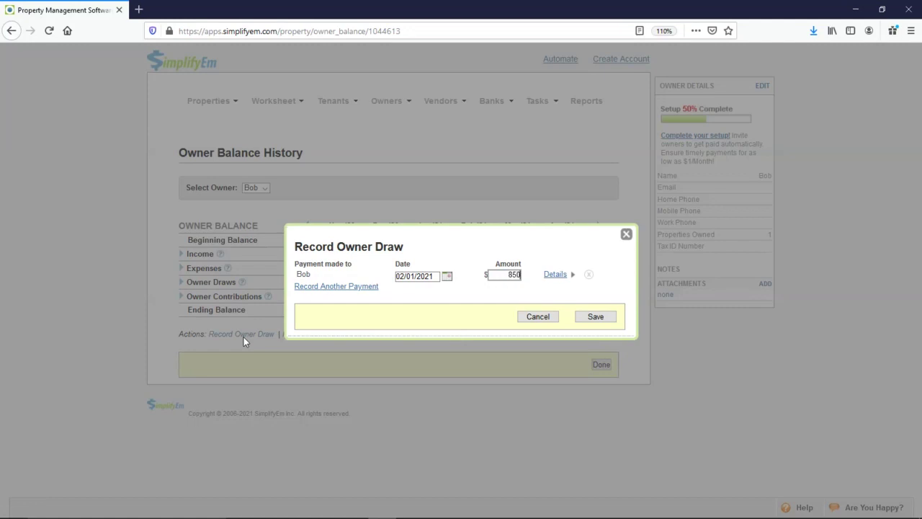
click(595, 317)
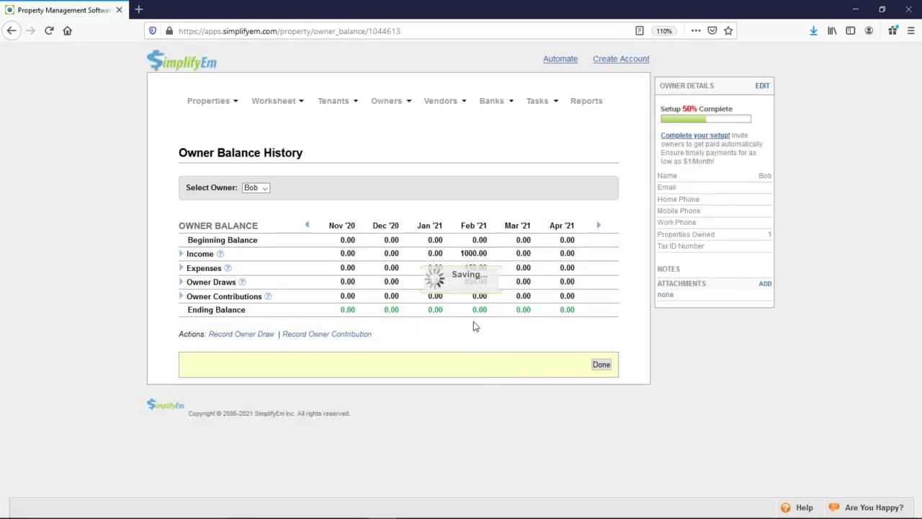
mouse_move(468, 282)
mouse_down()
mouse_move(488, 288)
mouse_move(488, 311)
mouse_up()
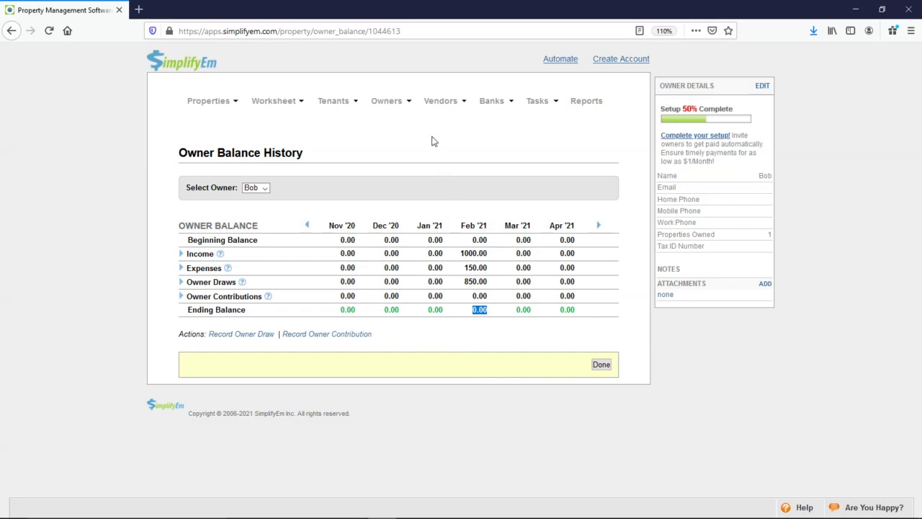
Select the duplex owner in Owner Reports for 02/01/2021 to 02/28/2021 and preview the owner statement as a PDF.
mouse_move(448, 105)
mouse_move(389, 100)
mouse_move(410, 159)
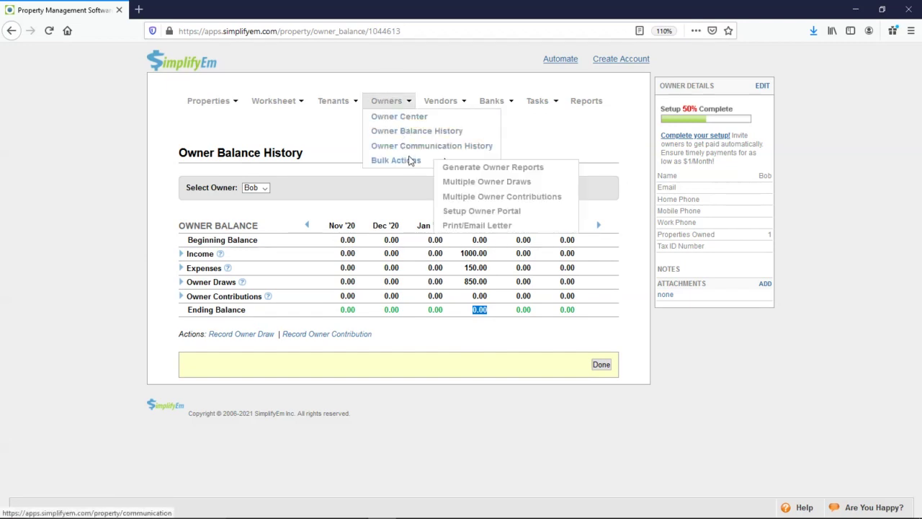
click(497, 169)
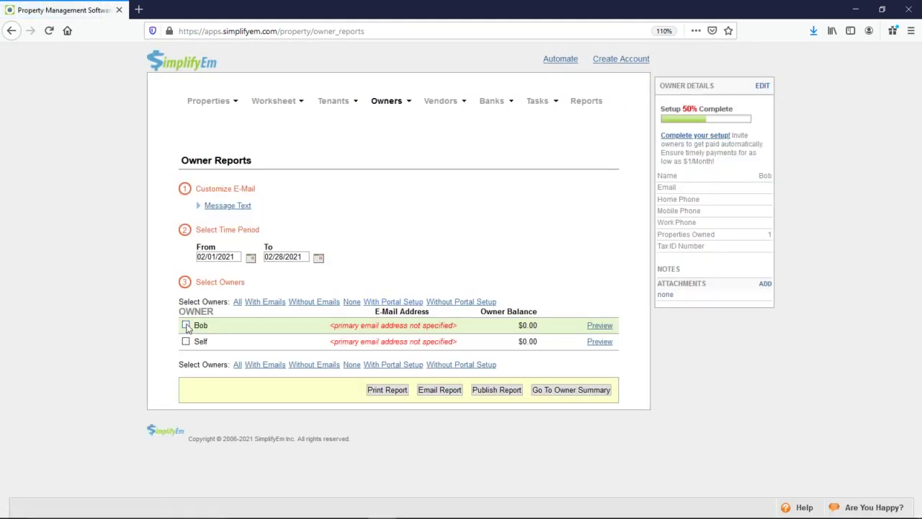
click(186, 325)
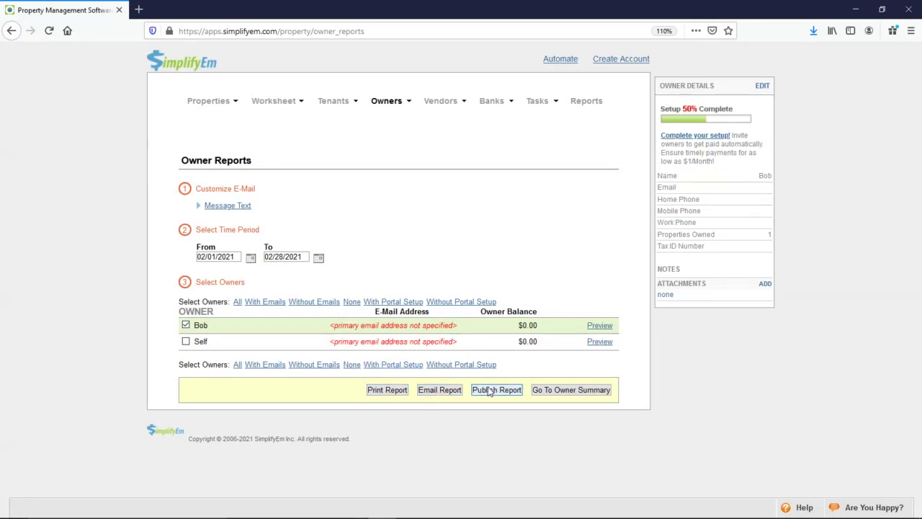
click(598, 328)
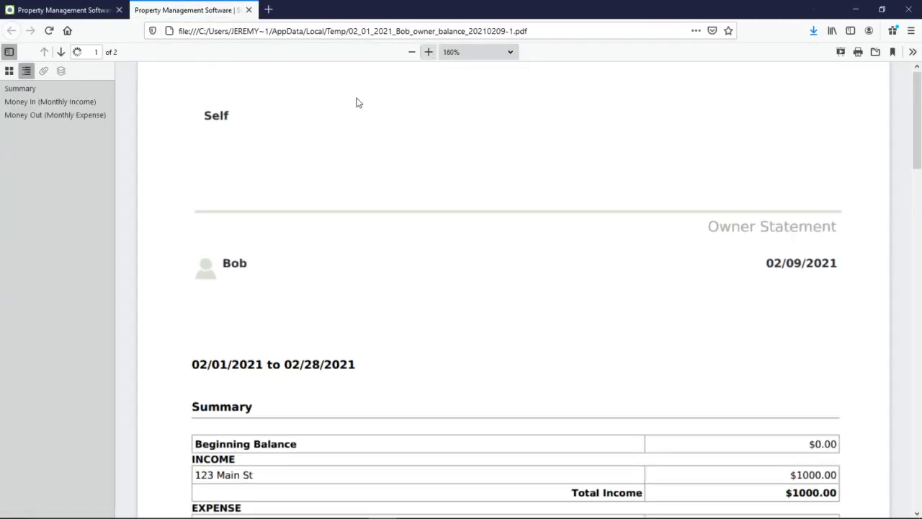
Examine the owner statement's sender, owner name and summary of income, expenses, owner draw and ending balance.
mouse_move(237, 117)
mouse_down()
mouse_move(195, 118)
mouse_move(224, 117)
mouse_move(231, 129)
mouse_up()
drag(222, 263, 252, 270)
scroll(480, 273, down, 4)
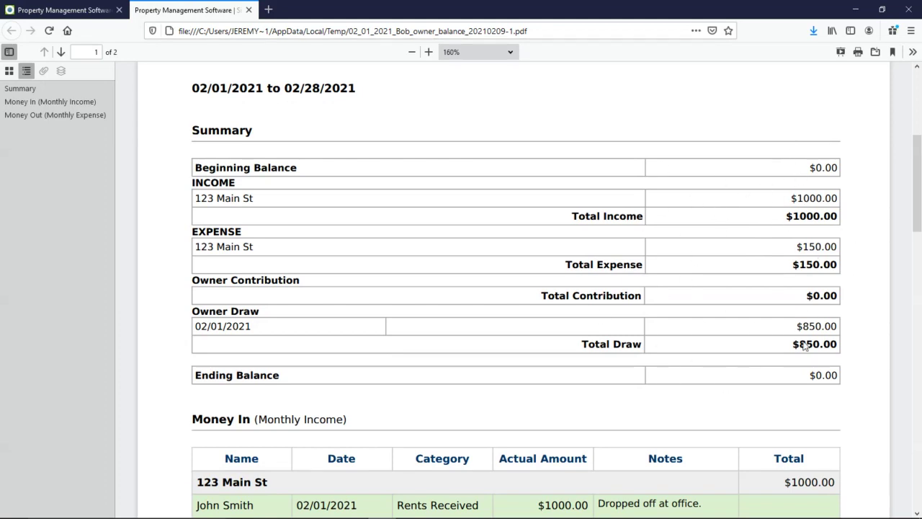
mouse_move(793, 343)
mouse_down()
mouse_move(818, 345)
mouse_move(838, 375)
mouse_up()
scroll(461, 298, down, 5)
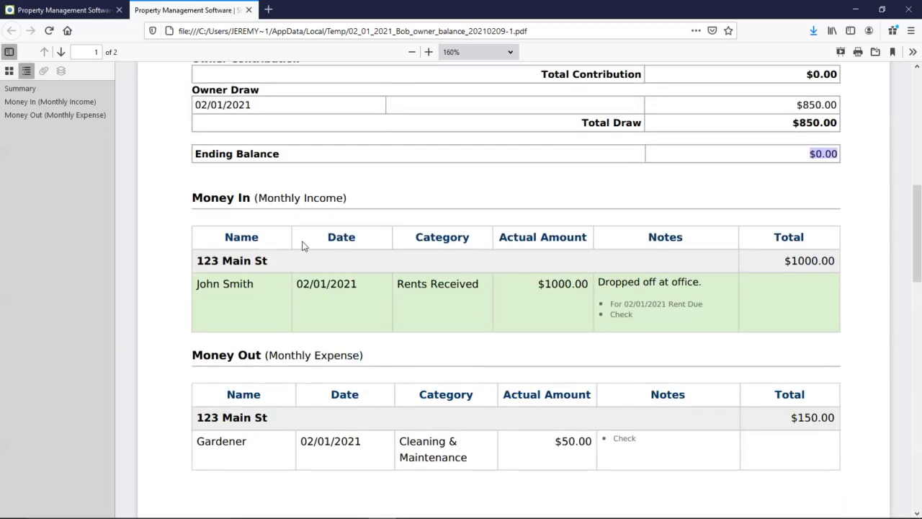
Review the statement's Money In rent entry and Money Out gardener, handyman and management fee entries, and close the PDF.
drag(193, 196, 259, 209)
drag(198, 261, 219, 262)
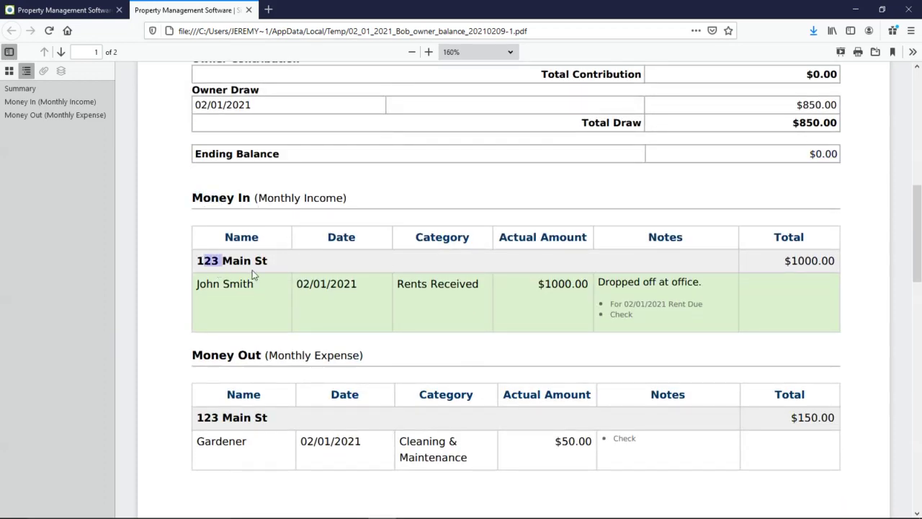
click(205, 284)
drag(548, 283, 702, 283)
scroll(362, 278, down, 4)
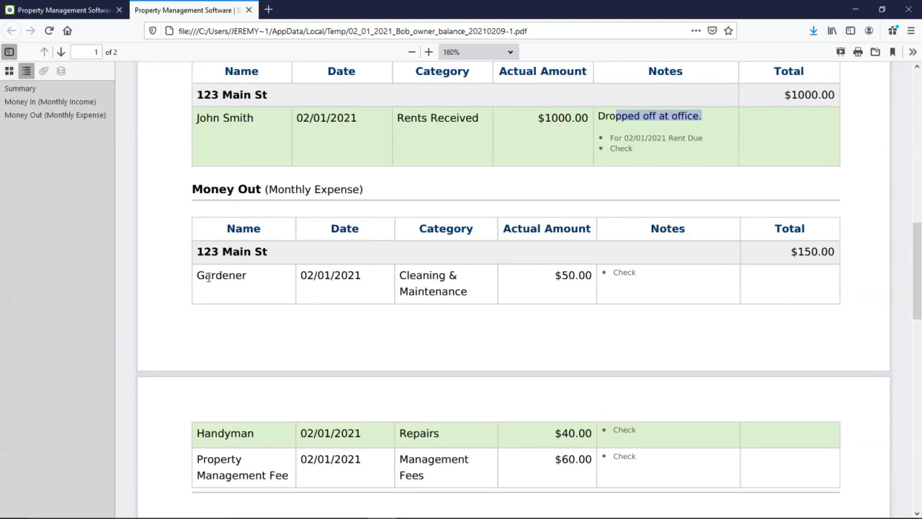
click(208, 278)
drag(210, 432, 242, 433)
drag(209, 459, 239, 476)
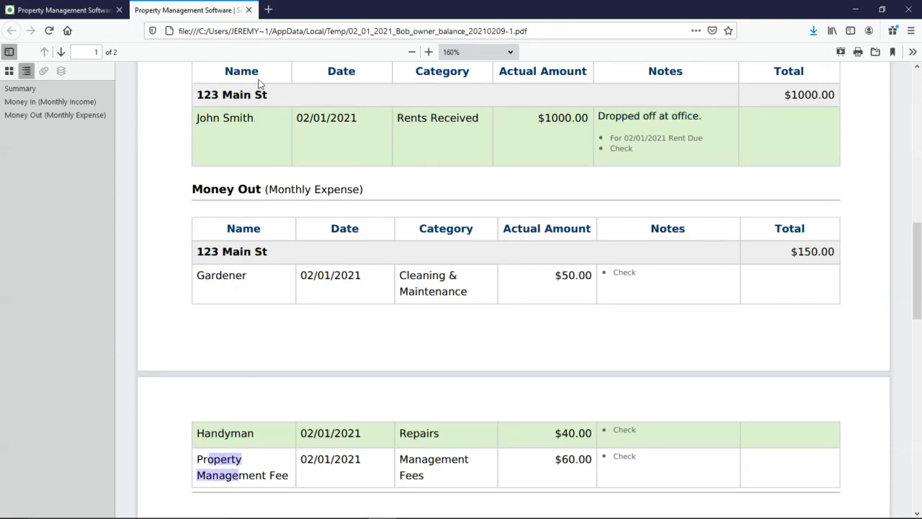
click(248, 9)
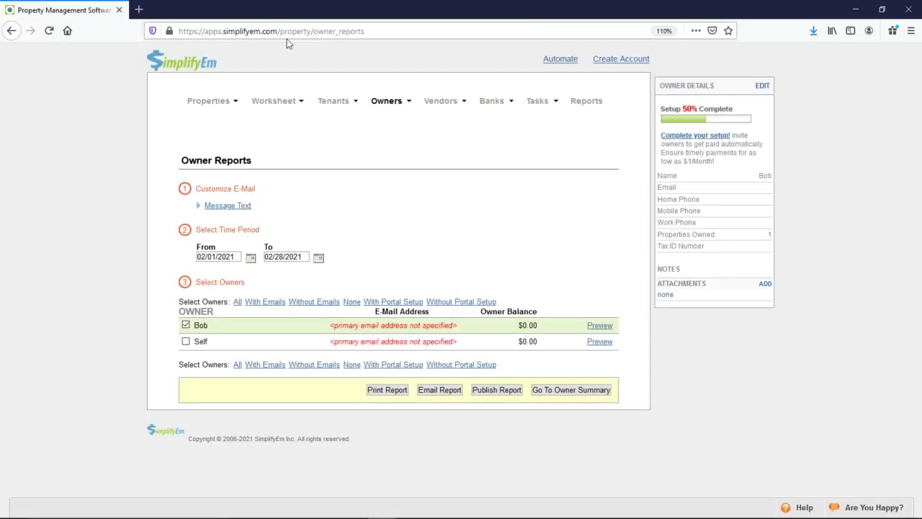
Check the vendor list in the Vendor Center and start a new vendor named ABC Gardening.
mouse_move(430, 101)
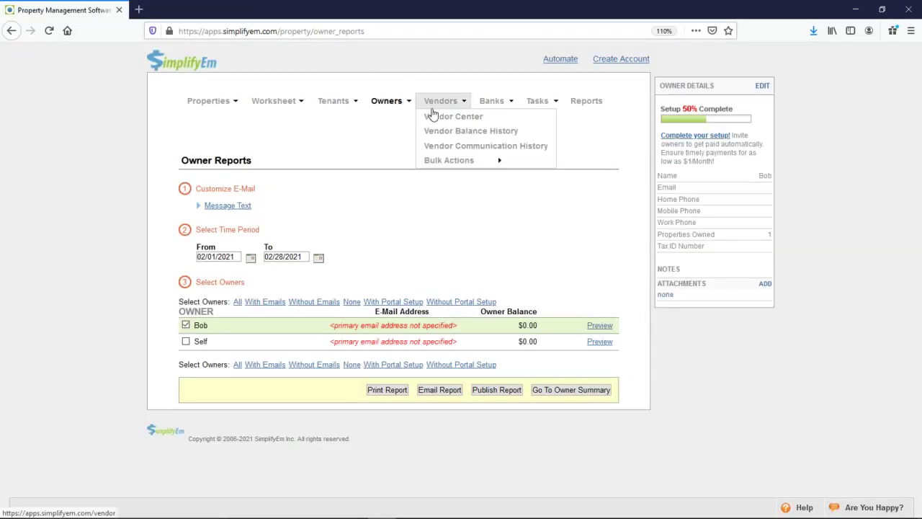
click(431, 117)
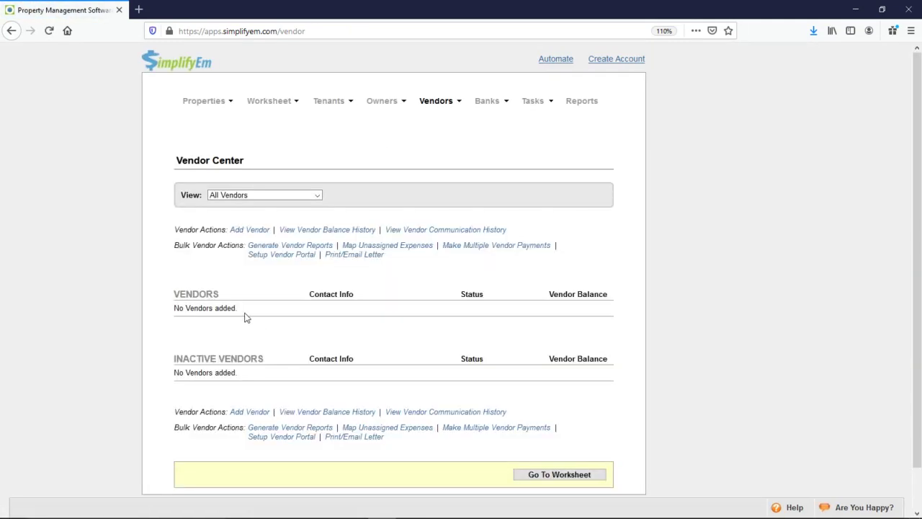
drag(242, 314, 172, 320)
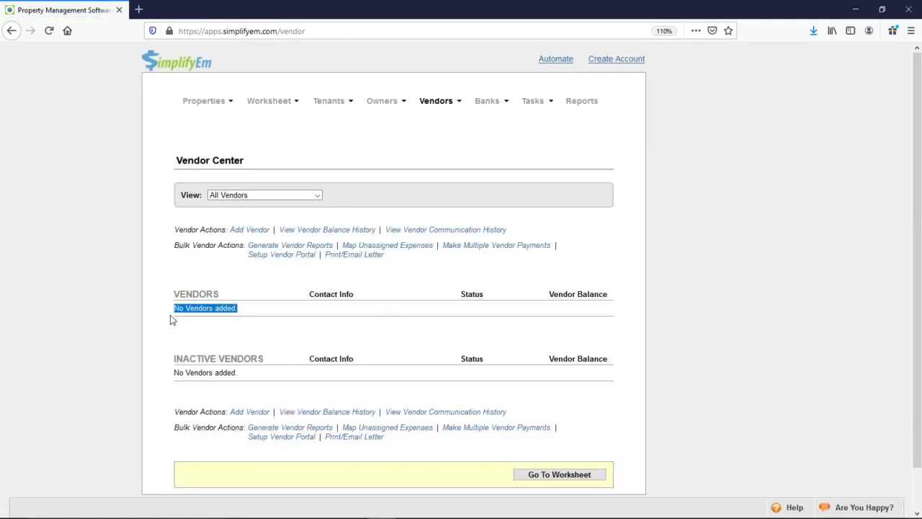
click(251, 232)
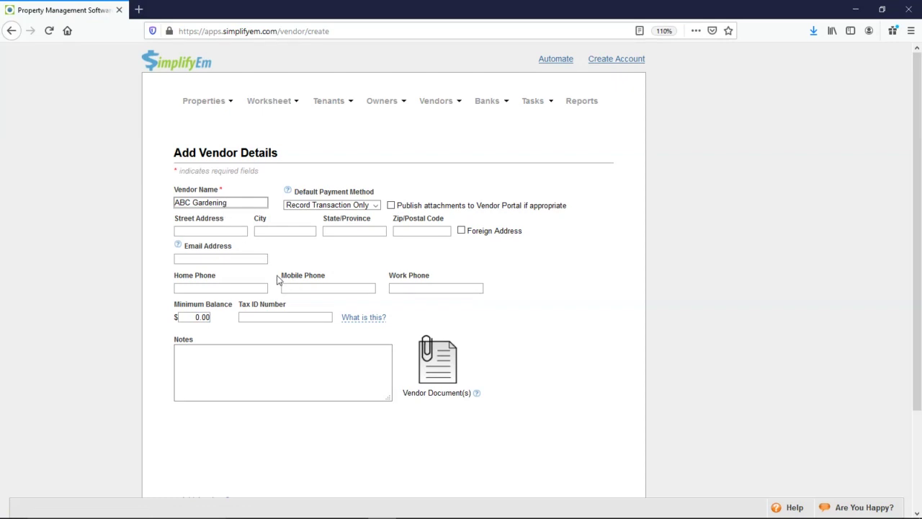
Look through the new vendor's optional email, mobile phone, tax ID and notes fields down to the expense row mapping.
click(257, 262)
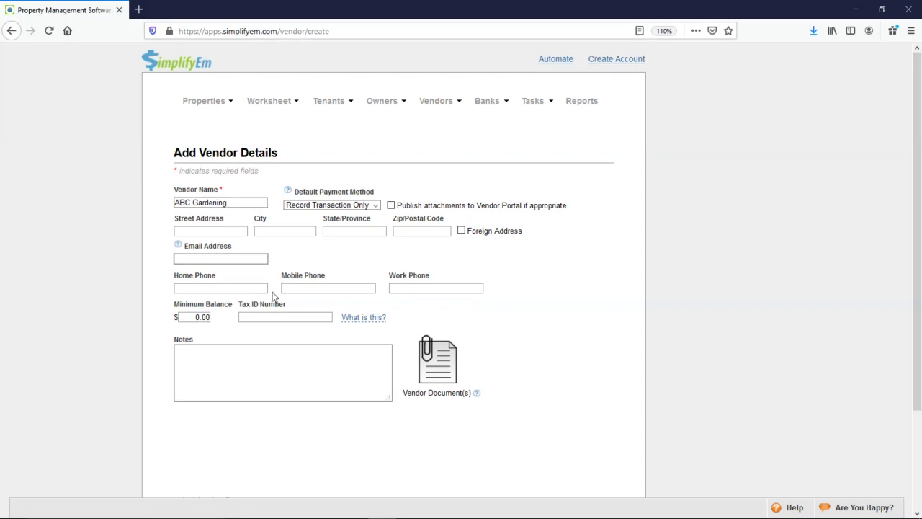
click(292, 288)
click(278, 317)
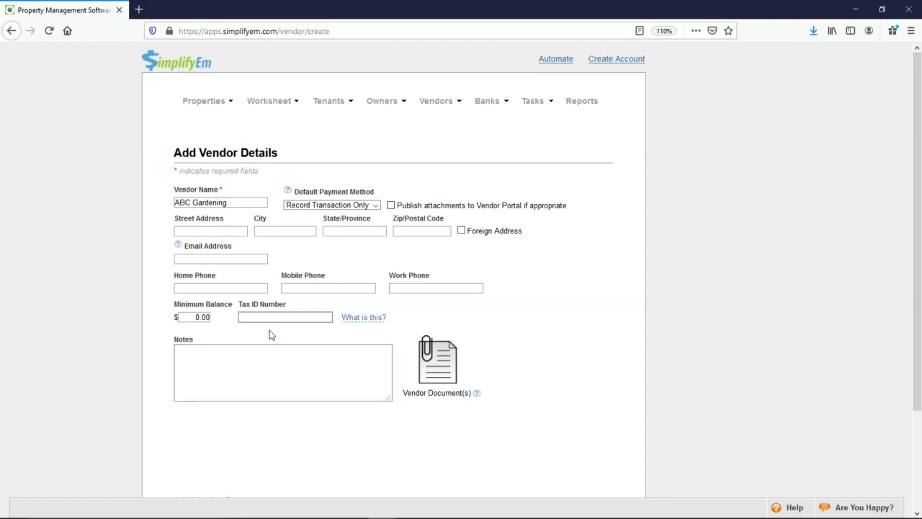
click(260, 375)
scroll(414, 374, down, 3)
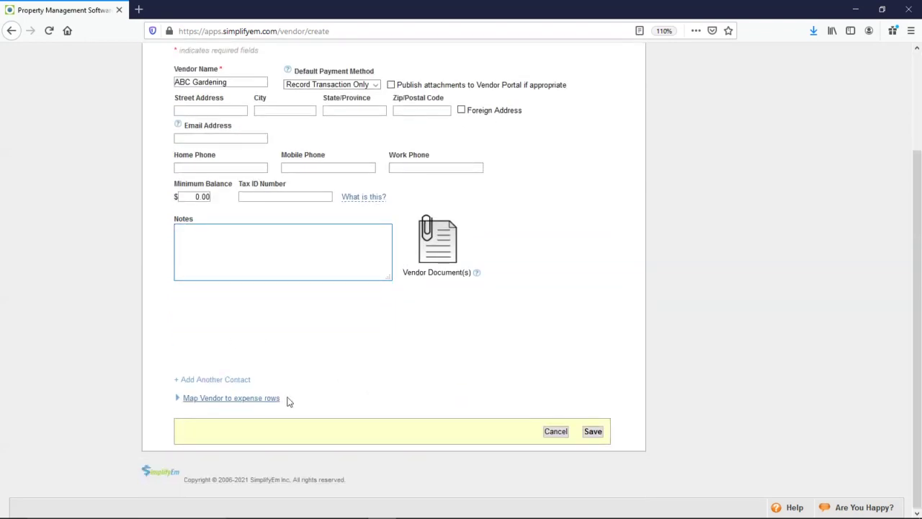
Map the vendor ABC Gardening to the Gardener expense row of 123 Main St and save the vendor.
click(268, 398)
scroll(291, 414, down, 2)
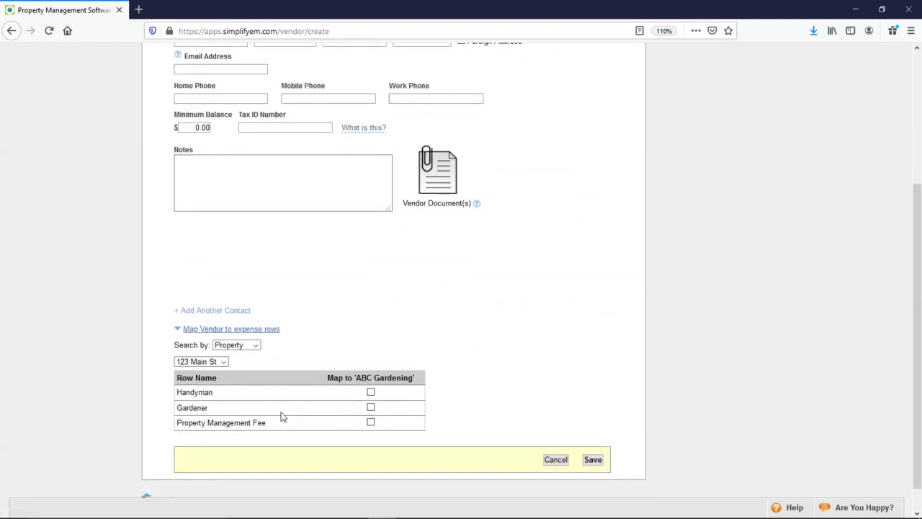
click(370, 408)
click(593, 460)
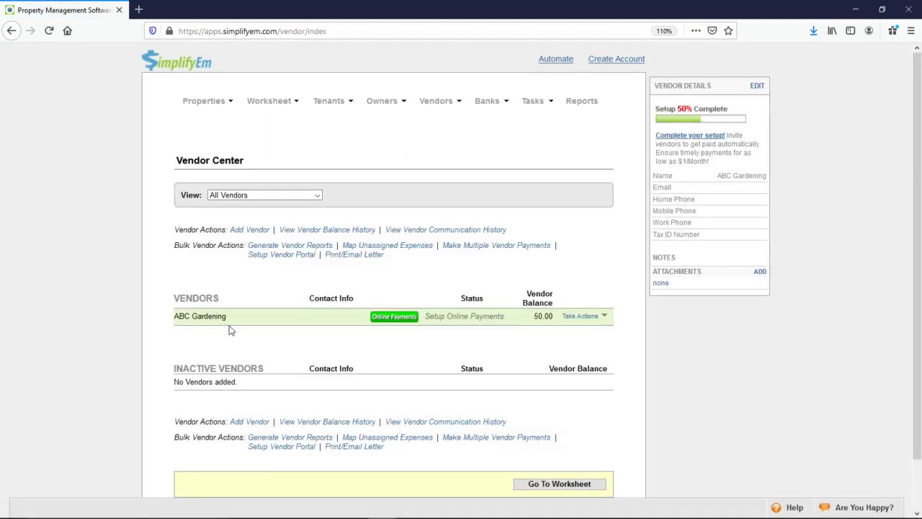
Check ABC Gardening's balance in the Vendor Center and view its balance history, focusing on the February 2021 expenses.
drag(227, 323, 204, 328)
drag(533, 319, 548, 345)
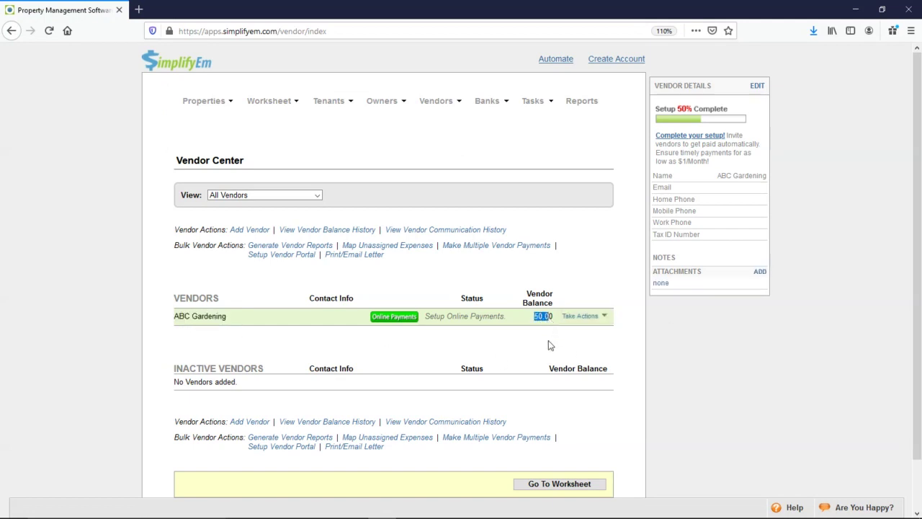
click(587, 317)
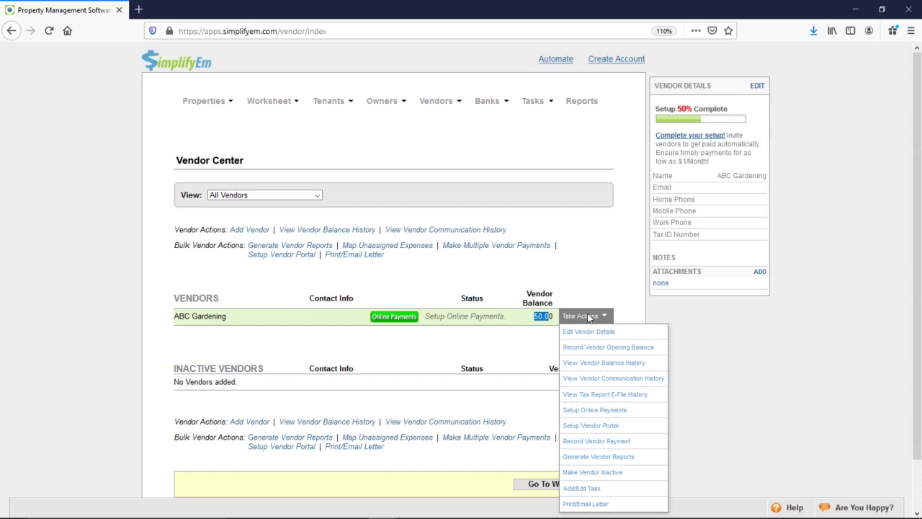
click(602, 364)
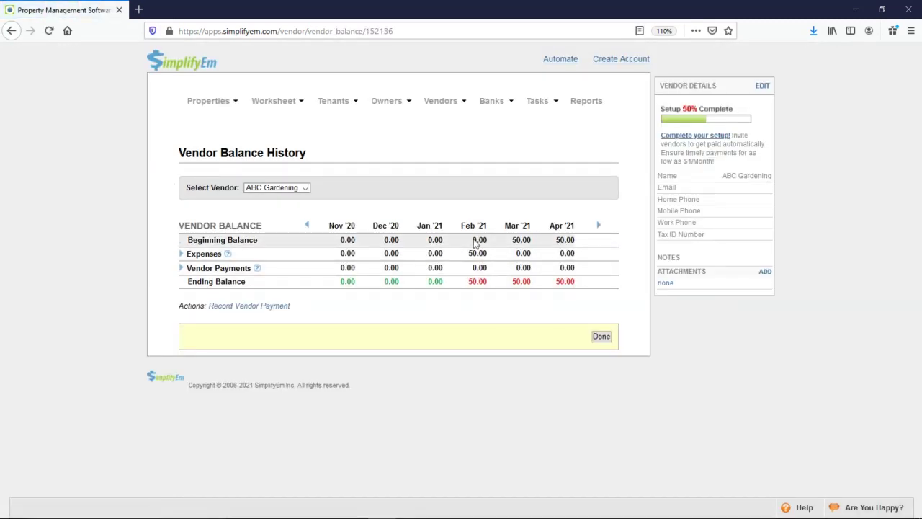
drag(468, 253, 484, 273)
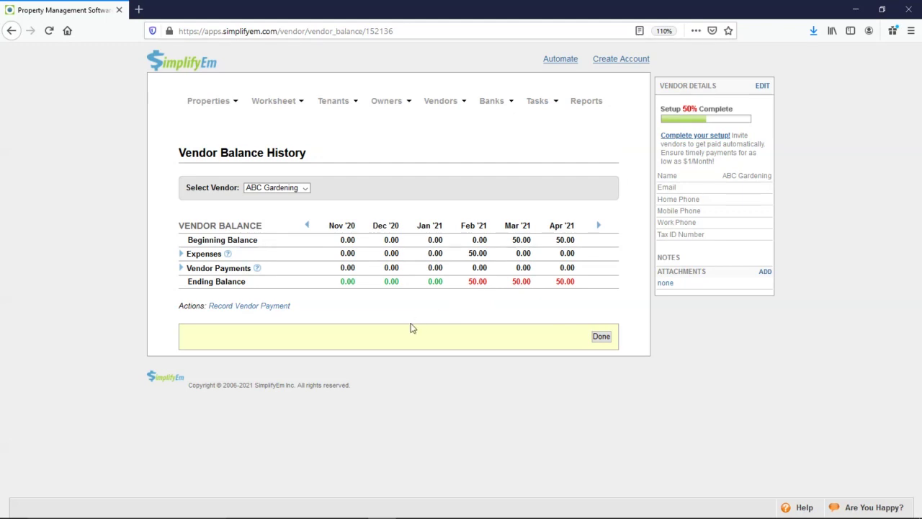
Record a $50 vendor payment to ABC Gardening dated 02/01/2021 and check the February payment and ending balance.
click(226, 308)
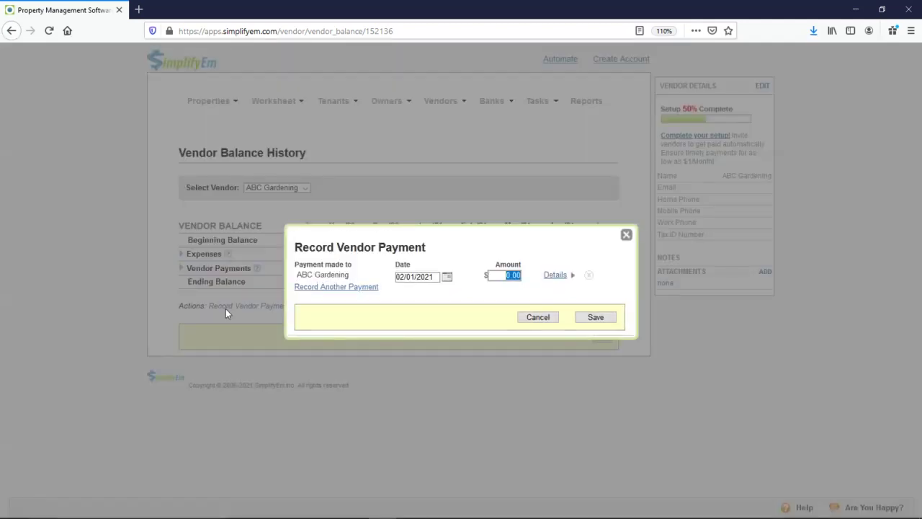
text(50)
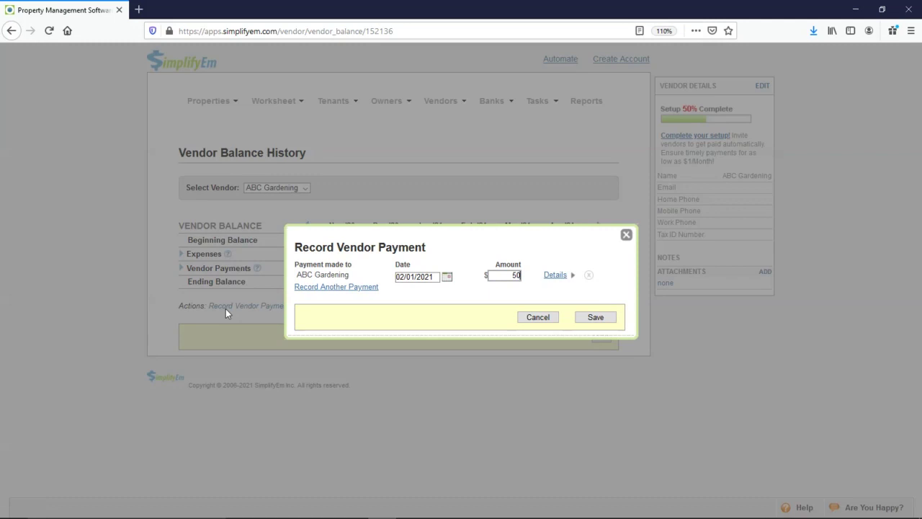
click(591, 315)
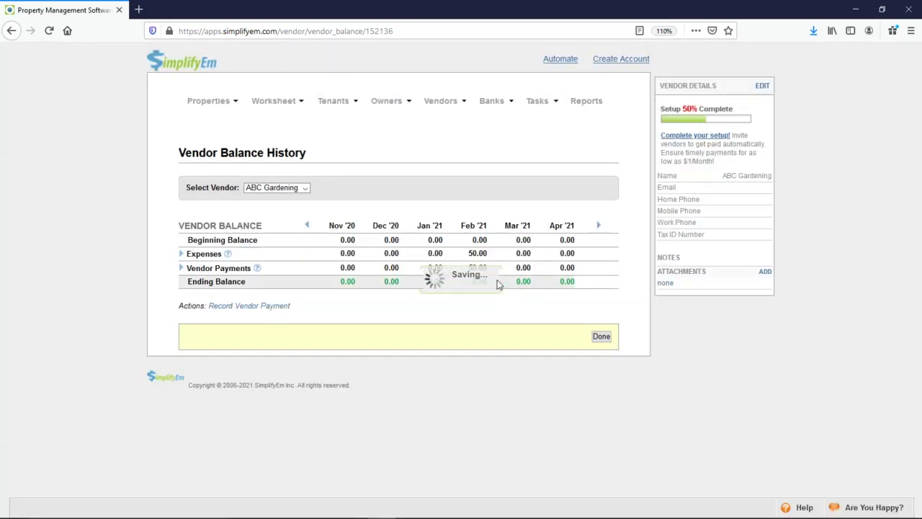
double_click(476, 267)
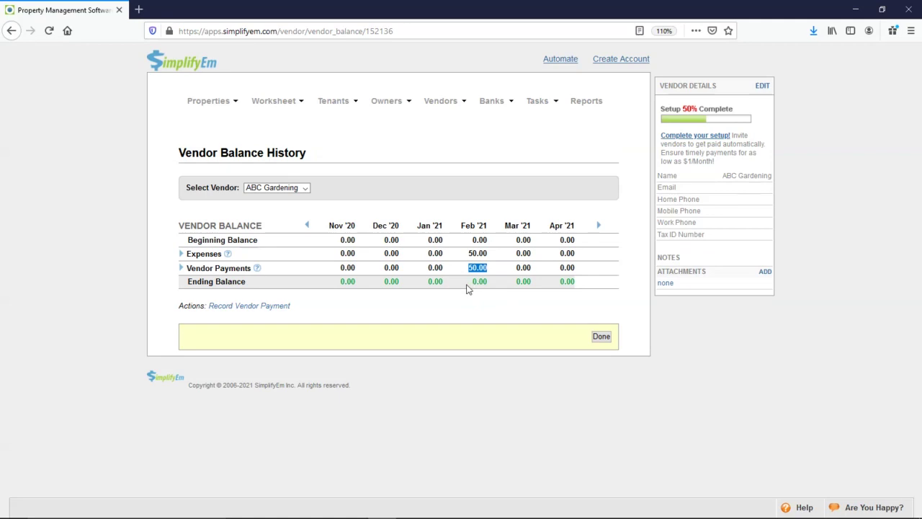
drag(467, 282, 478, 282)
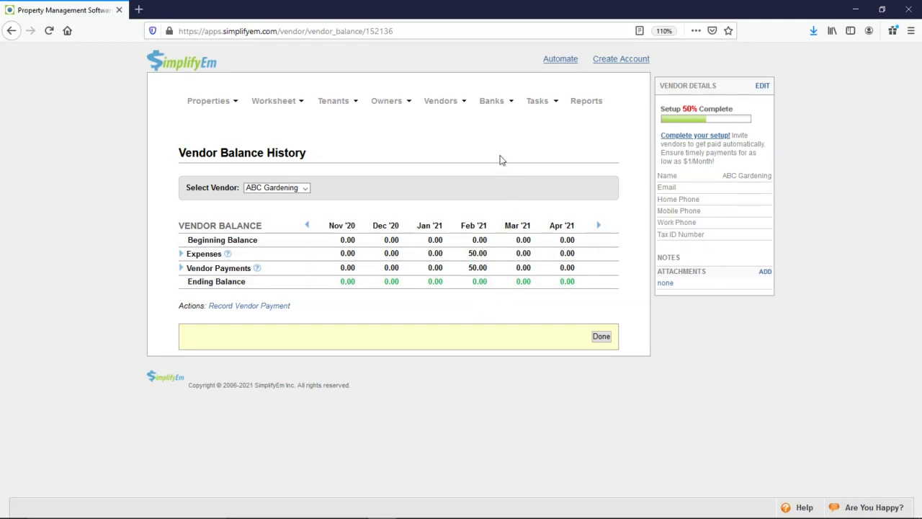
Check the portal email notification option in the Task Center and start a new task titled Door repair.
mouse_move(490, 101)
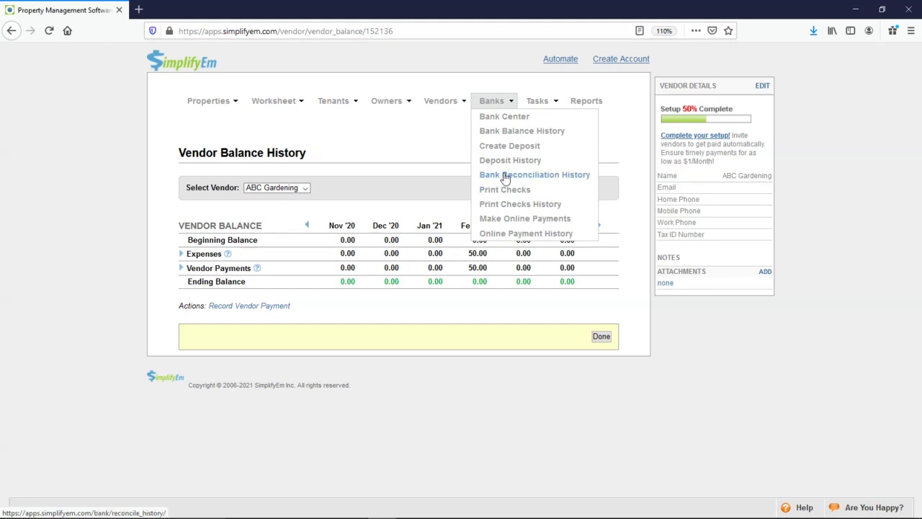
mouse_move(541, 105)
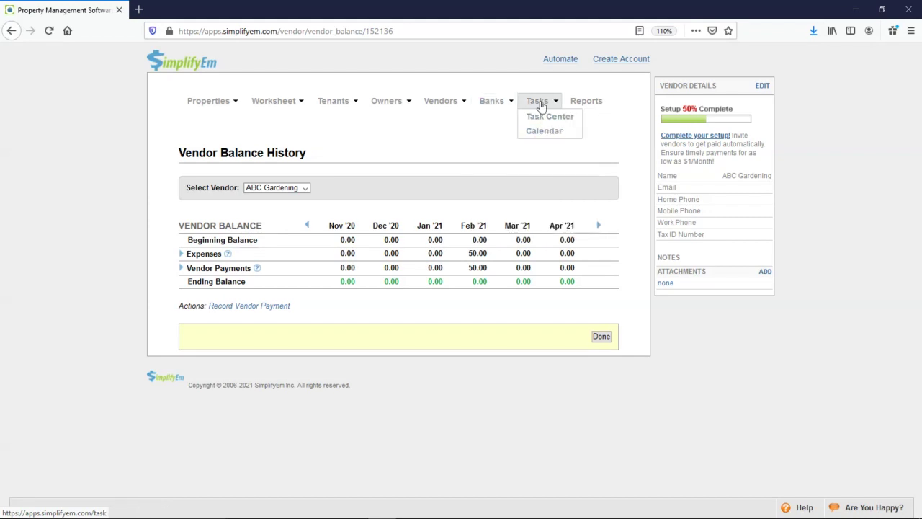
click(540, 105)
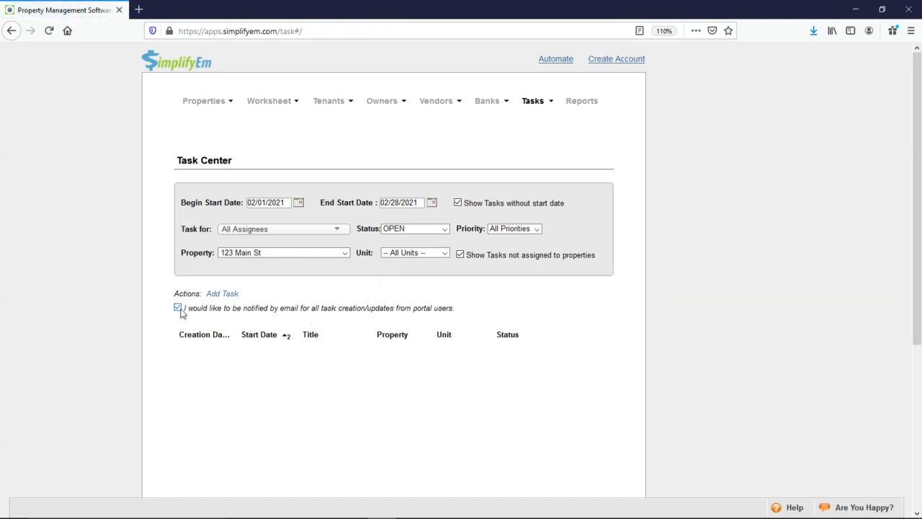
drag(243, 309, 334, 312)
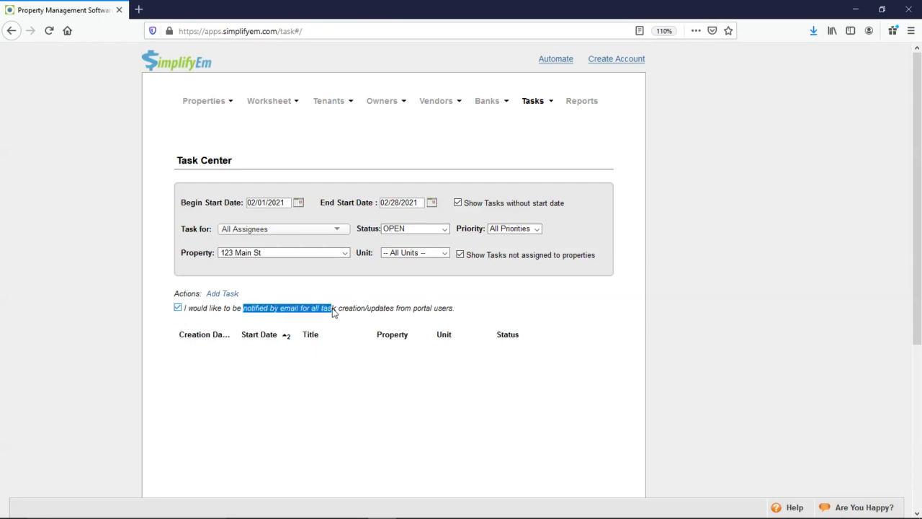
click(221, 295)
click(228, 233)
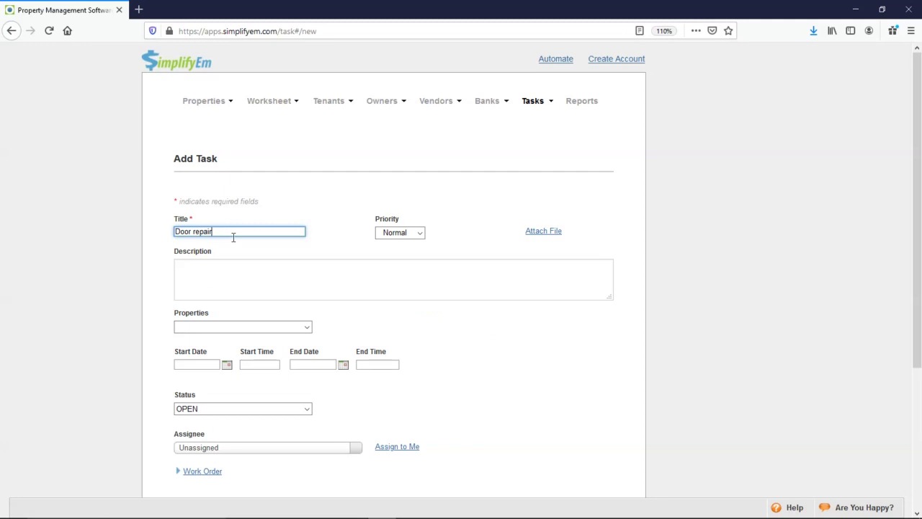
Assign the task to Unit 1 of 123 Main St and set its start date to 02/09/2021.
click(198, 280)
scroll(198, 284, down, 2)
click(190, 259)
click(196, 281)
click(348, 261)
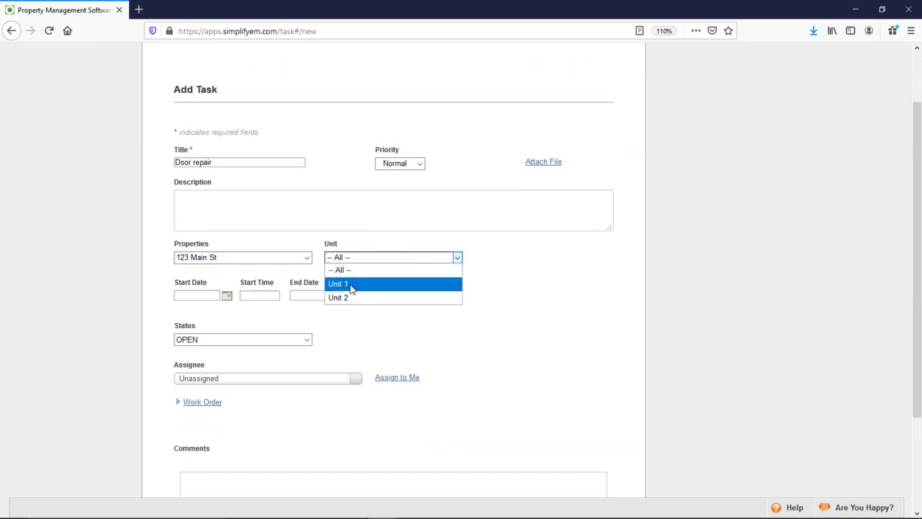
click(348, 285)
click(227, 296)
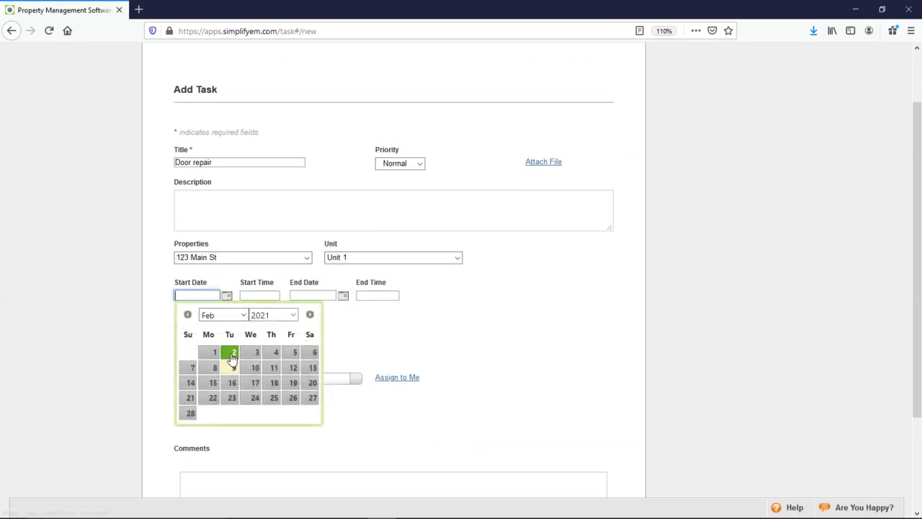
click(233, 368)
Look through the assignee choices for the task, including the vendors, without picking one.
click(292, 383)
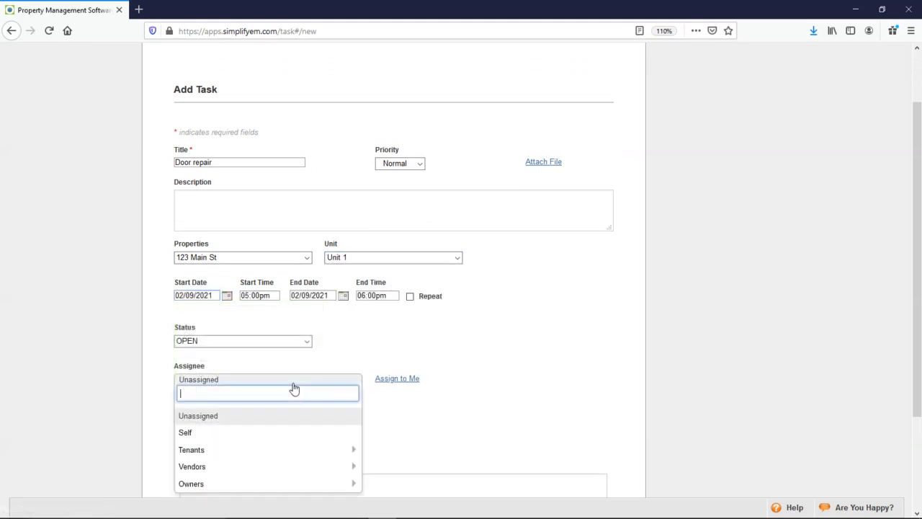
click(237, 468)
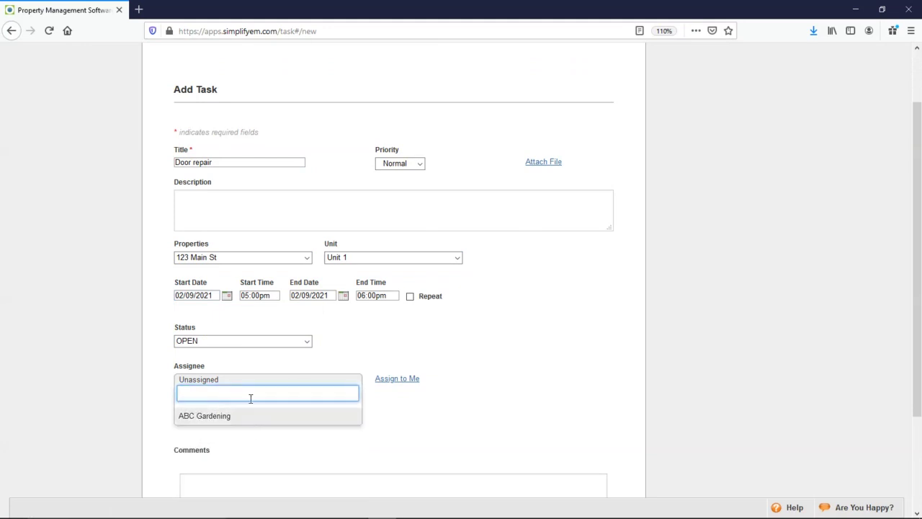
click(430, 410)
Save the Door repair task and check its entry in the Task Center list.
scroll(439, 411, down, 3)
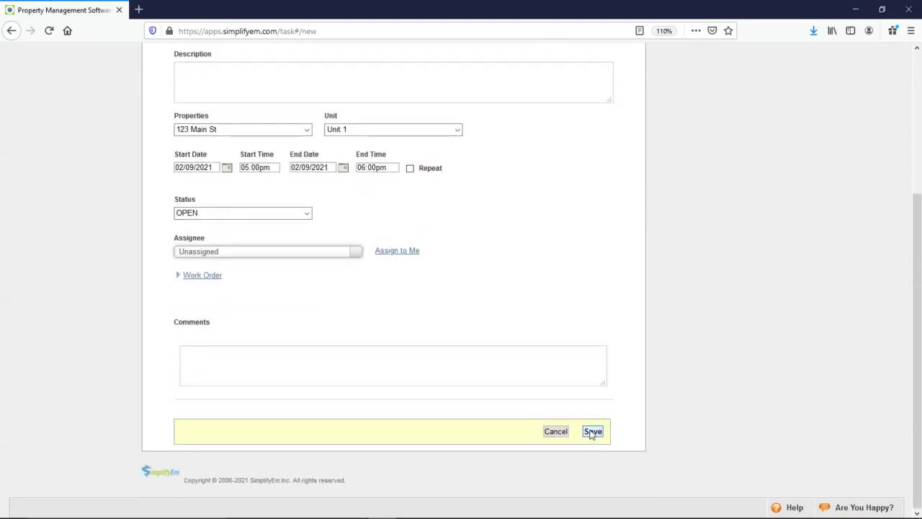
click(592, 432)
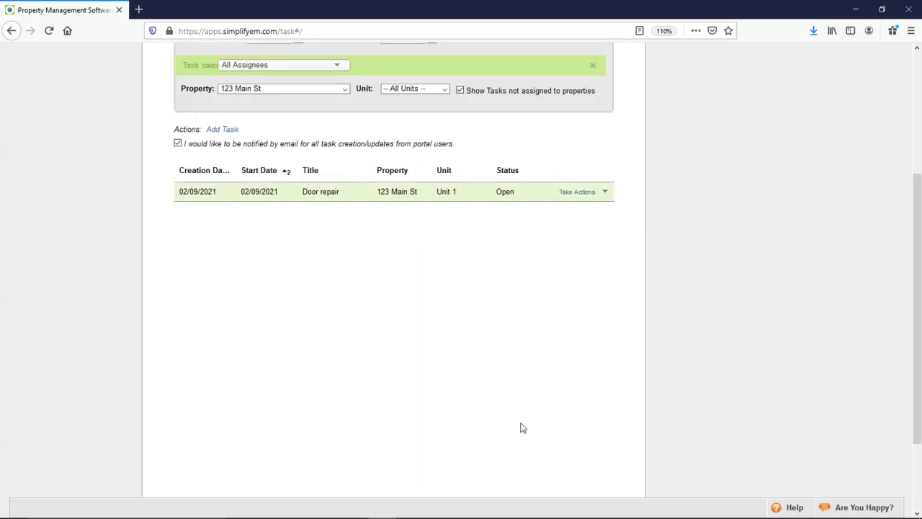
scroll(520, 410, up, 3)
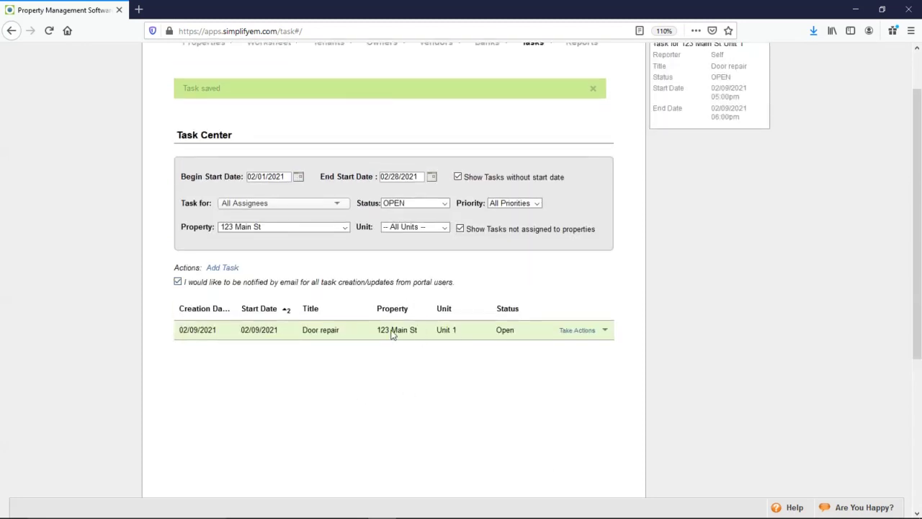
scroll(406, 317, up, 2)
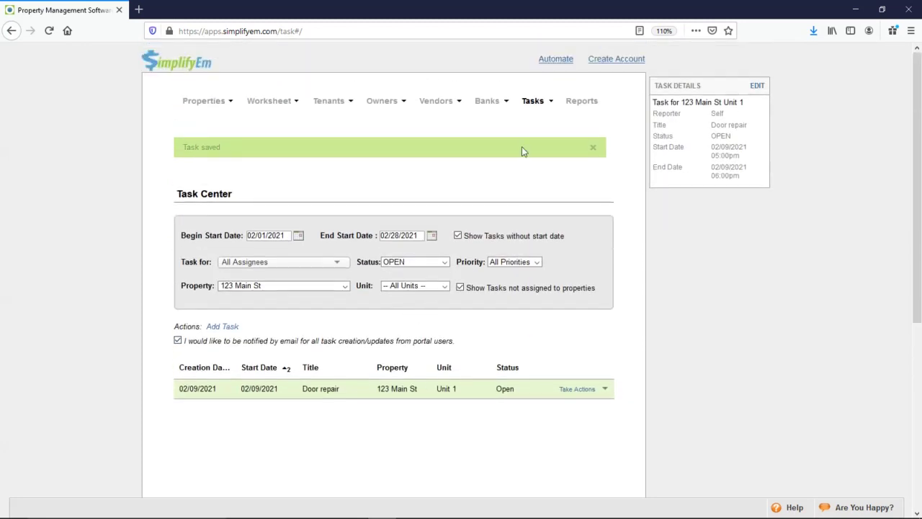
View the task calendar for February 2021, check the Door repair event's details and close them.
mouse_move(528, 104)
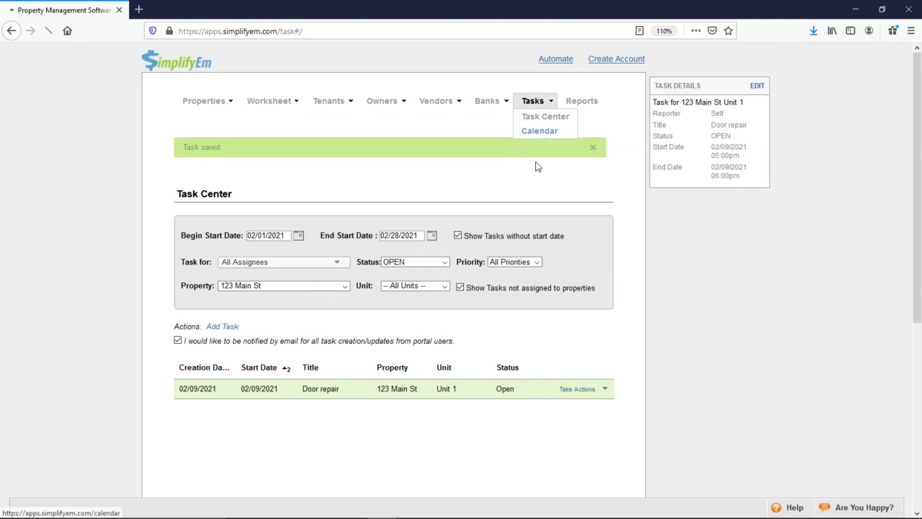
click(540, 131)
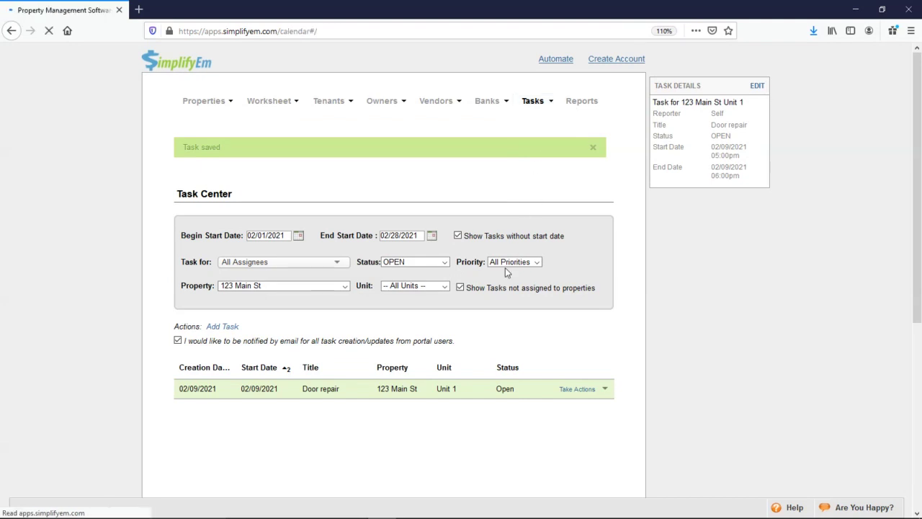
scroll(389, 301, down, 2)
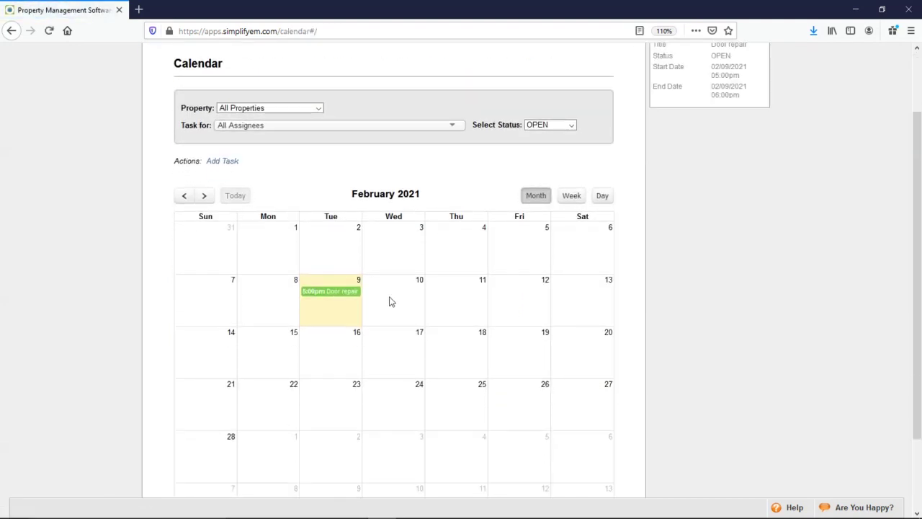
click(335, 298)
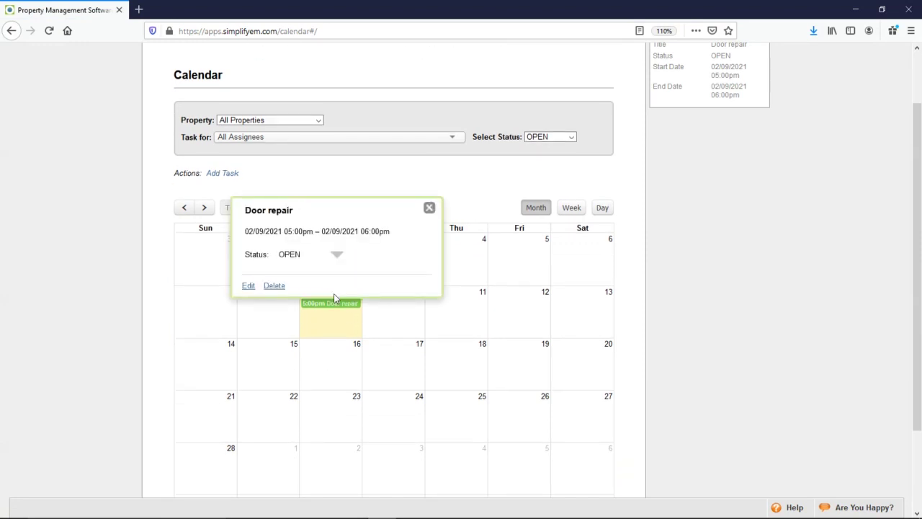
click(429, 208)
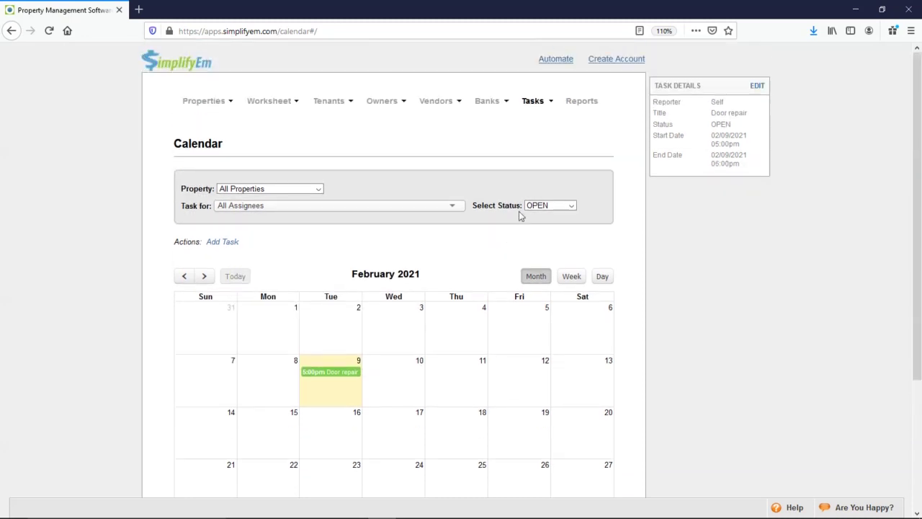
Generate an Income & Expense Report for all owners and all properties from 02/01/2021 to 02/28/2021.
click(583, 102)
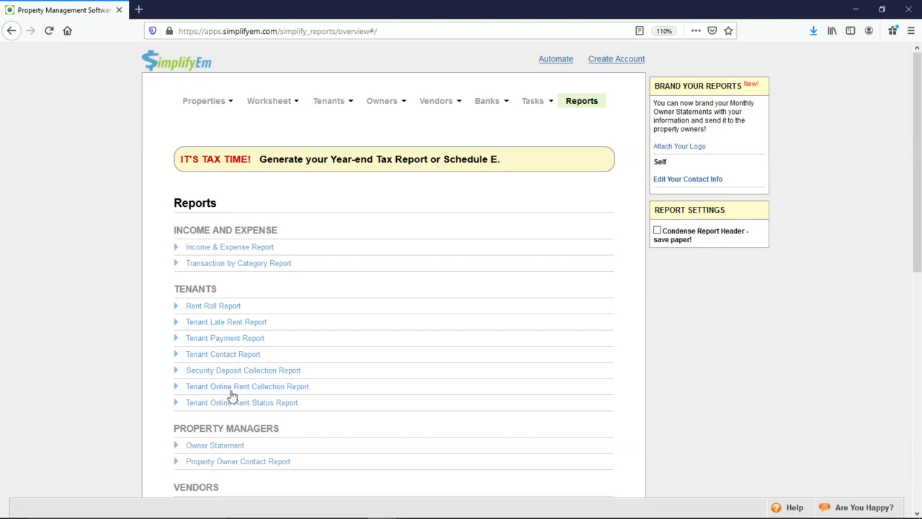
click(247, 249)
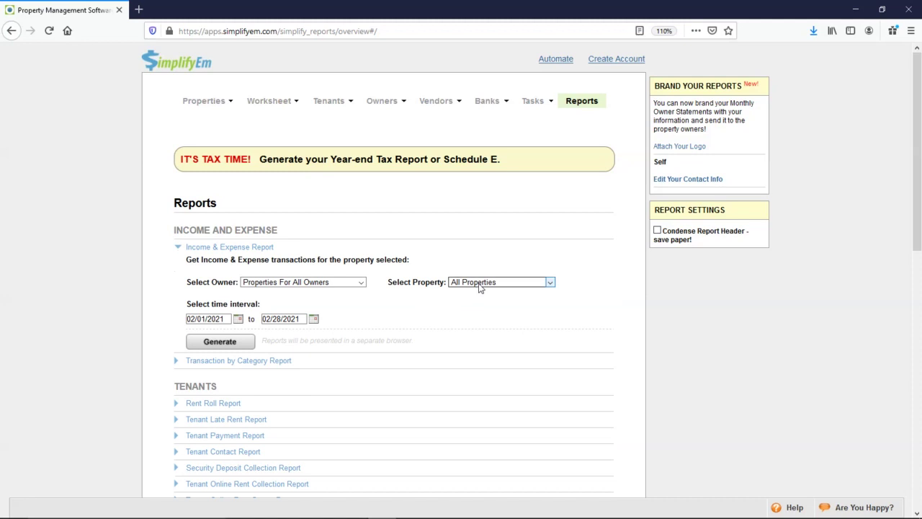
click(218, 321)
click(279, 319)
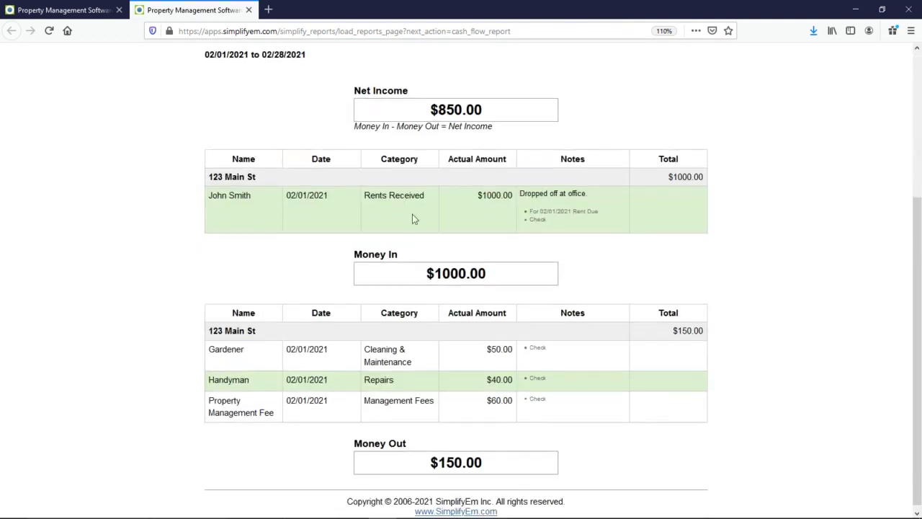
Examine the report's net income and the rent entry's tenant name, category, amount and notes.
drag(435, 115, 474, 115)
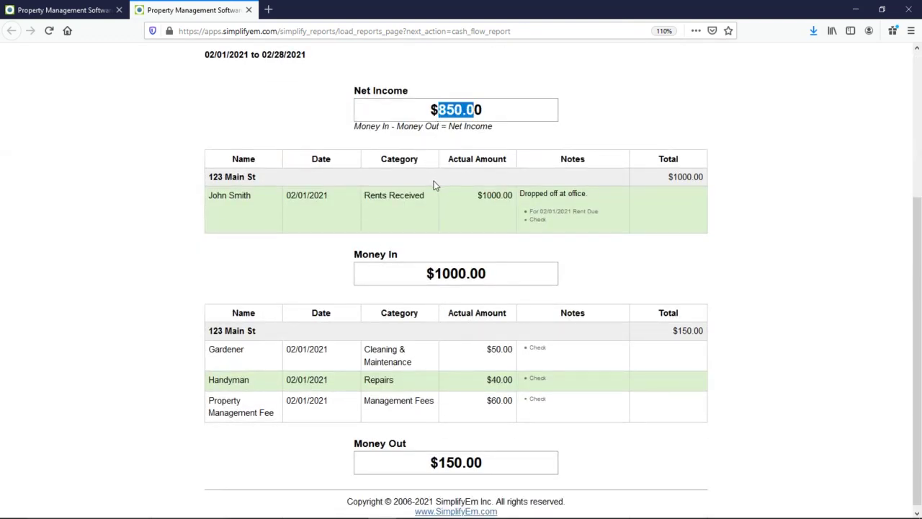
drag(214, 181, 243, 197)
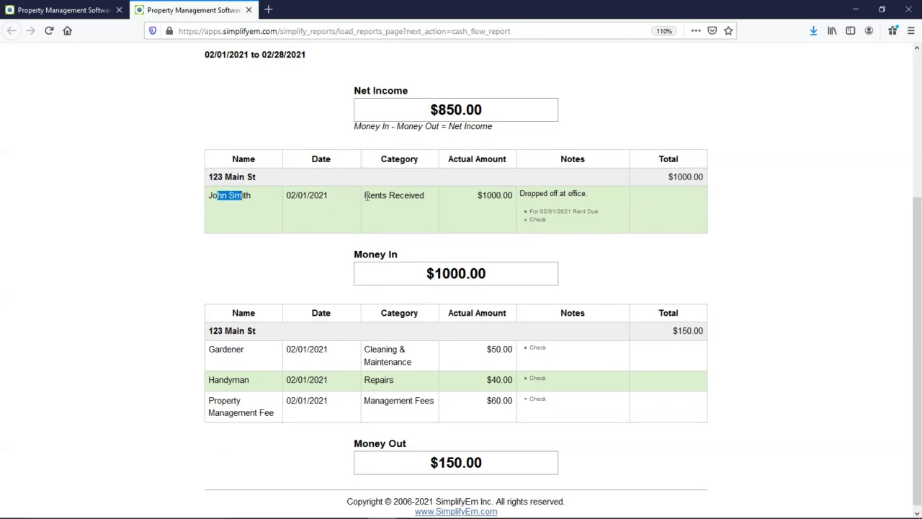
drag(366, 196, 411, 200)
drag(475, 198, 584, 193)
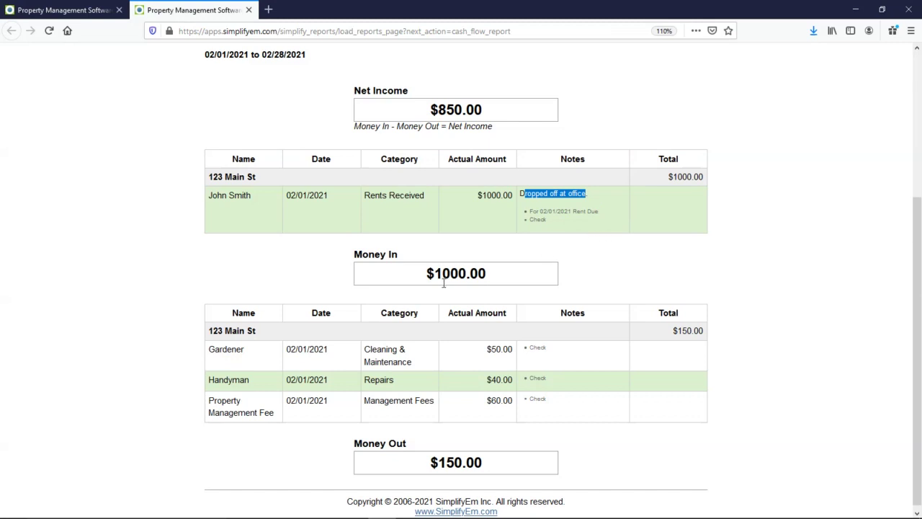
Check the gardener, handyman and property management fee expense entries in the Income & Expense Report, and close the report.
drag(215, 349, 236, 350)
drag(214, 379, 435, 411)
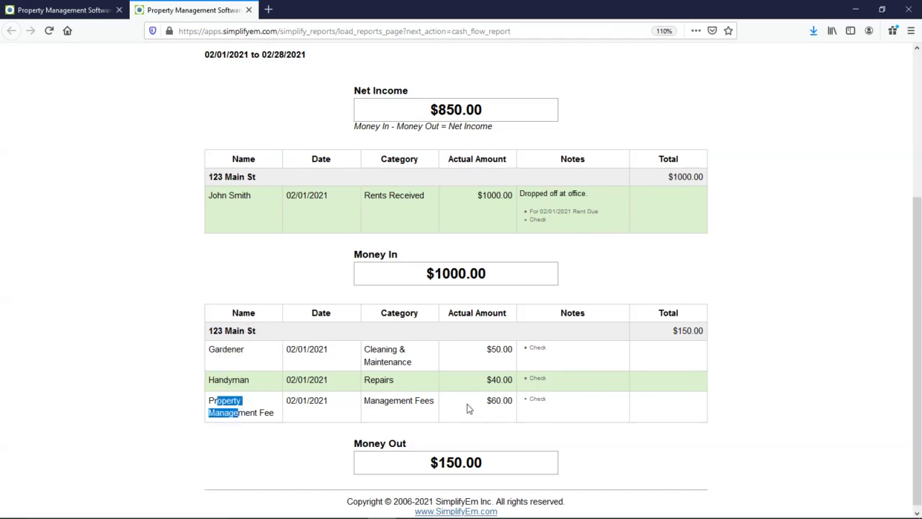
click(249, 10)
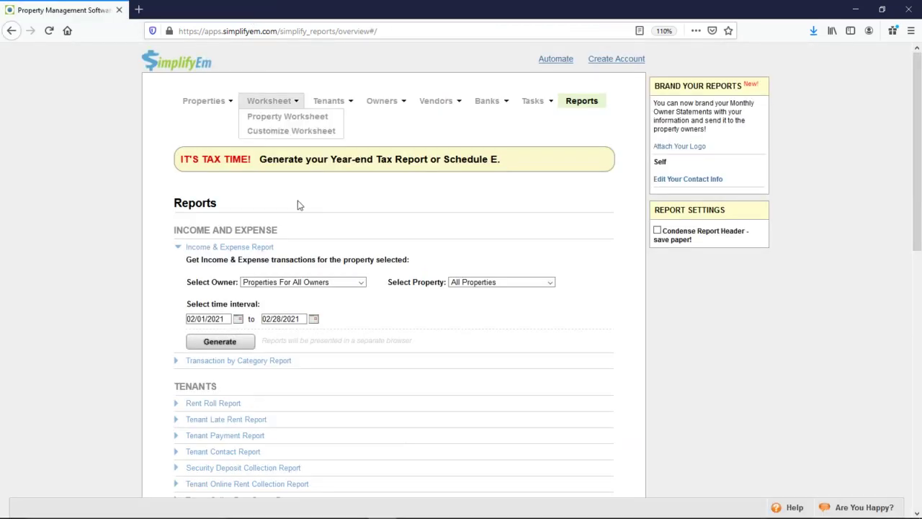
Generate the Schedule E form for tax year 2020 for the preselected property owner.
scroll(319, 264, down, 8)
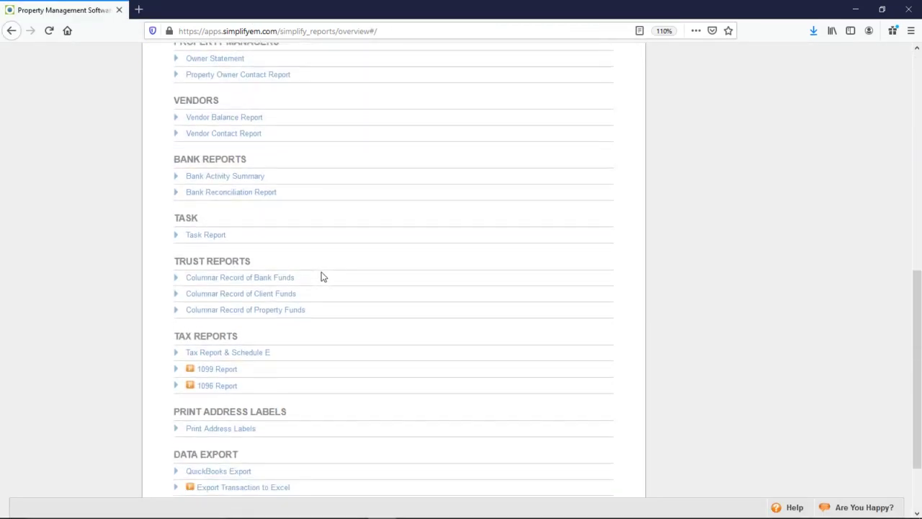
scroll(319, 281, down, 2)
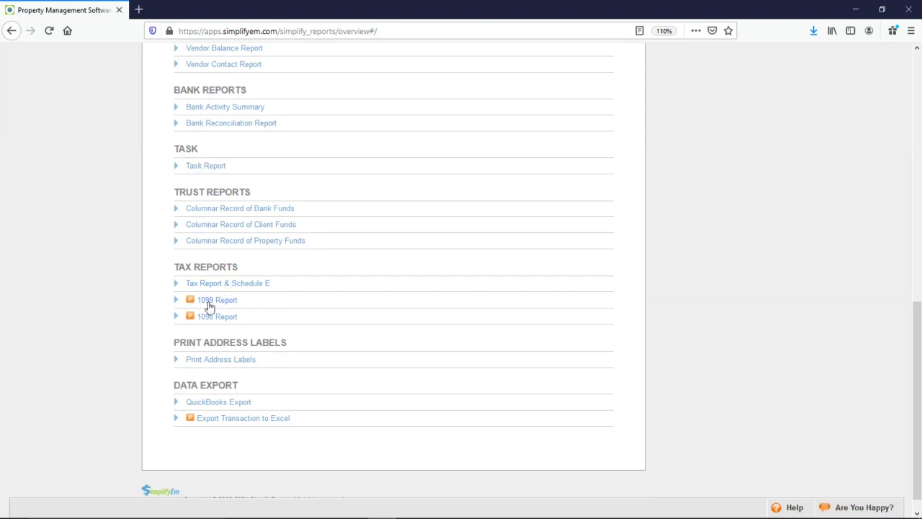
click(214, 285)
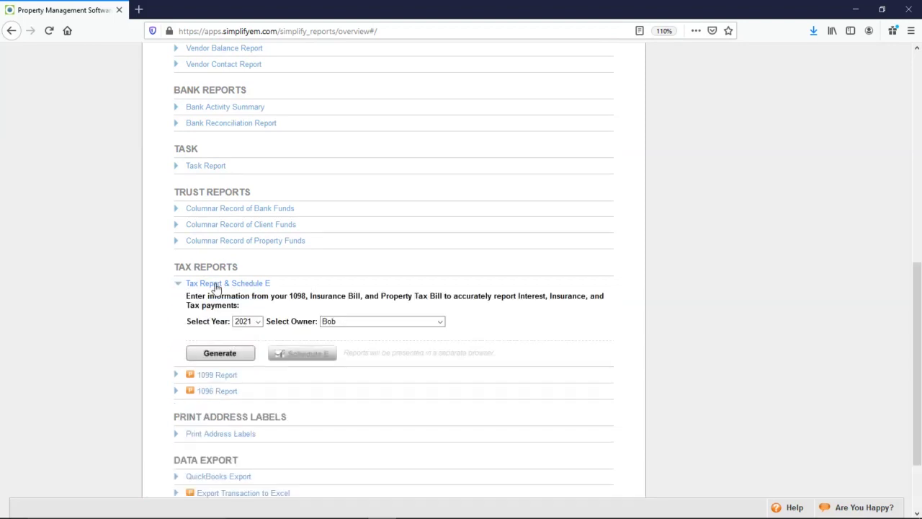
click(245, 324)
click(243, 345)
click(292, 354)
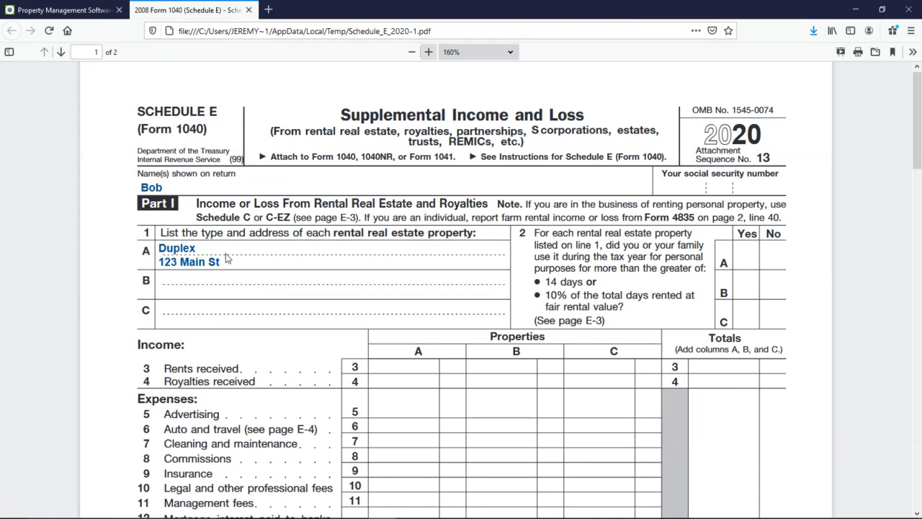
Review the property, income and expense lines of the Schedule E form, close it and return to the start of the reports list.
scroll(247, 264, down, 4)
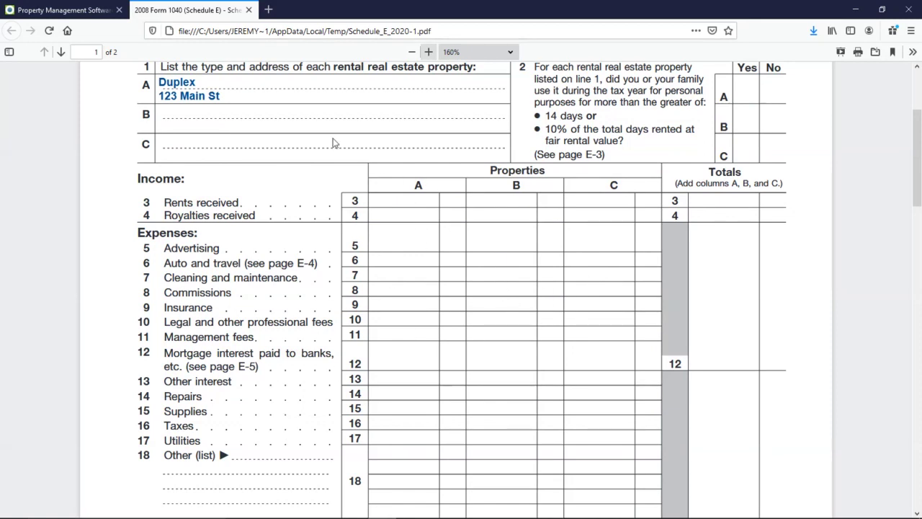
click(249, 9)
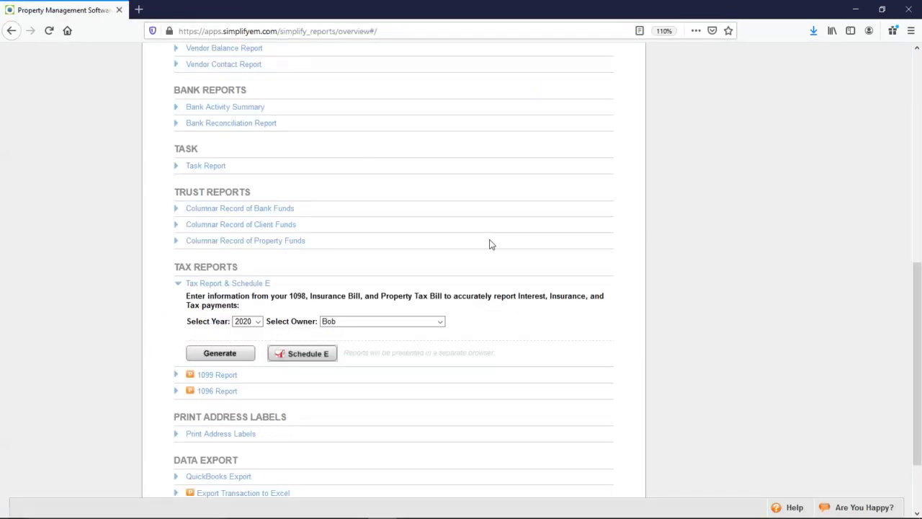
scroll(489, 244, up, 10)
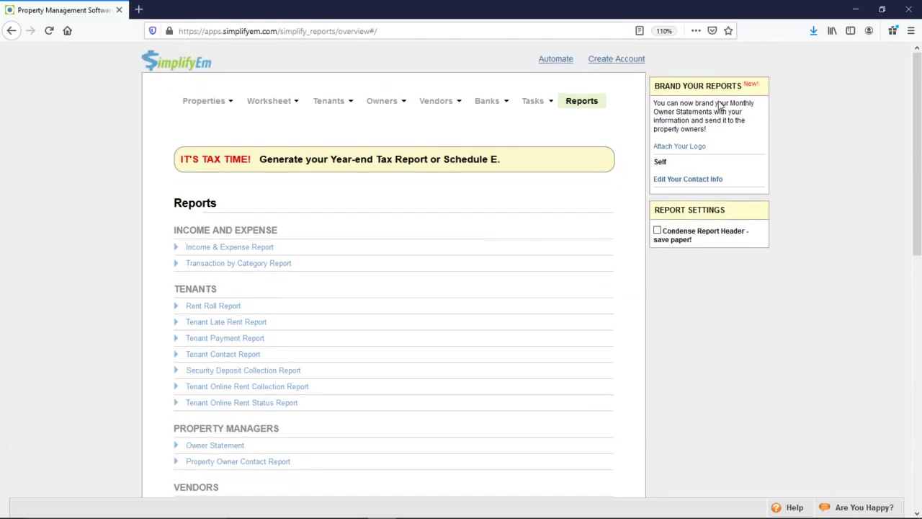